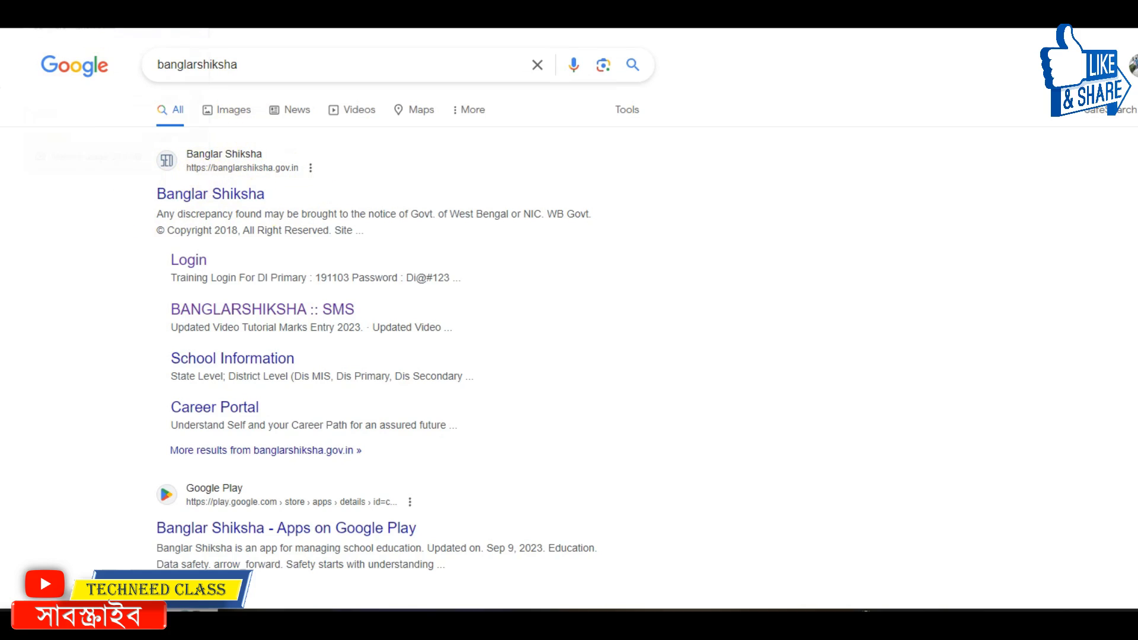
- Open the Banglar Shiksha login page, sign in using the captcha code, and open the Student Entry form
left_click(89, 9)
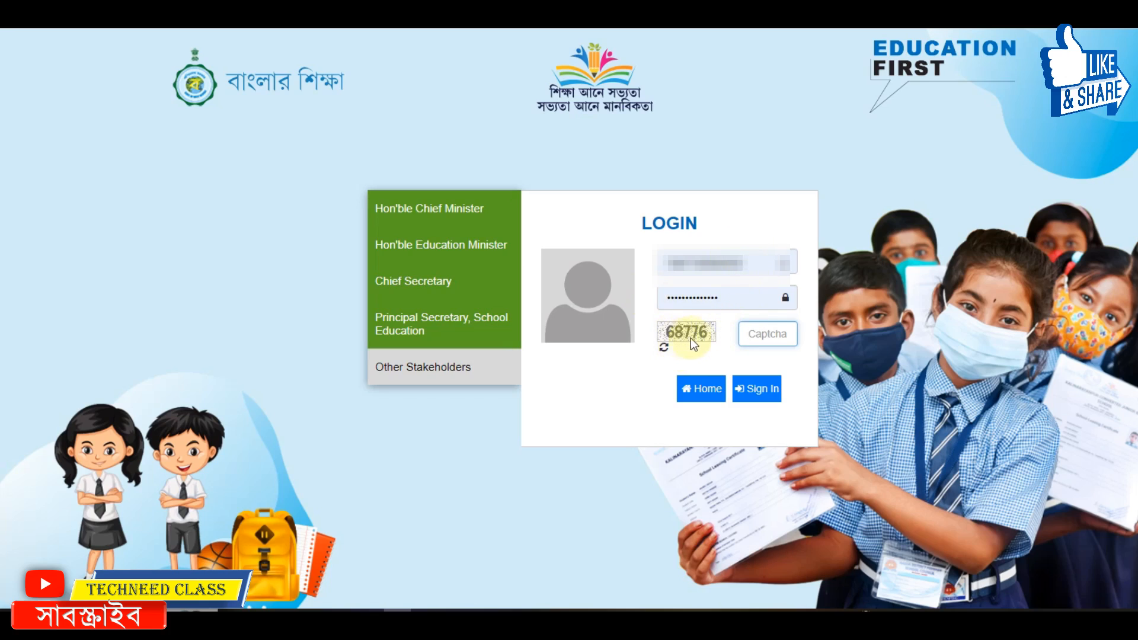
type("68776")
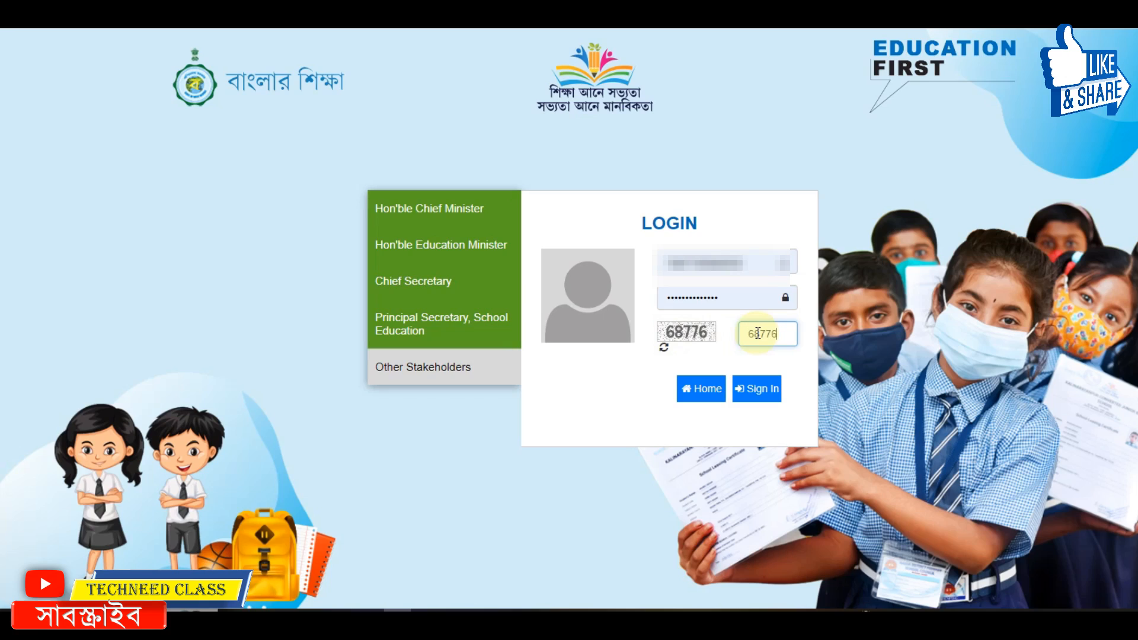
left_click(754, 388)
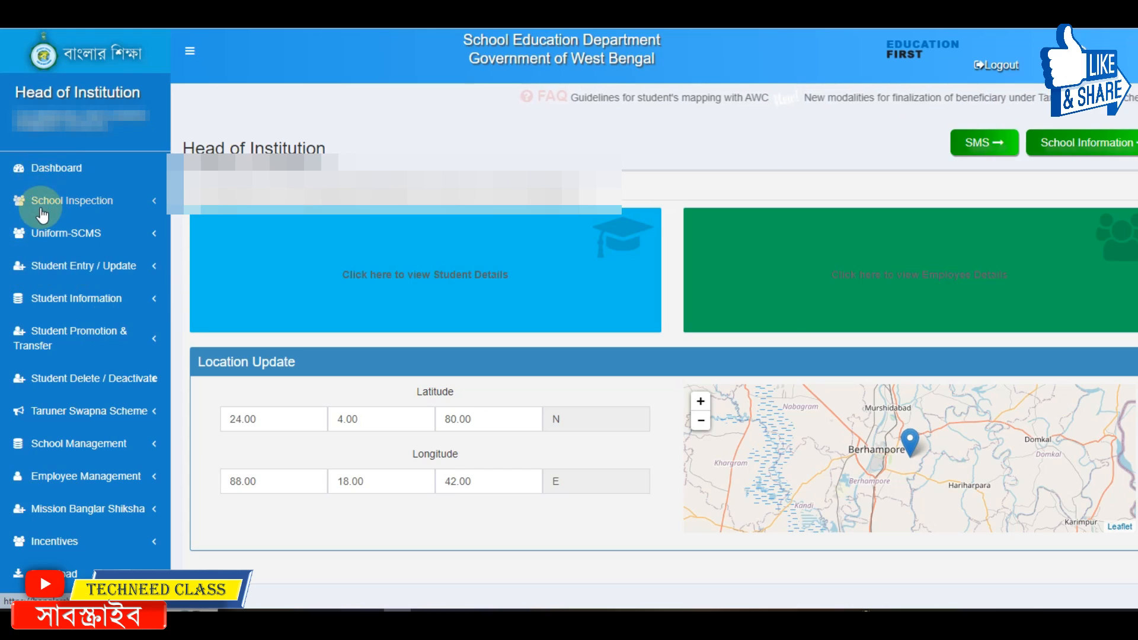
left_click(61, 274)
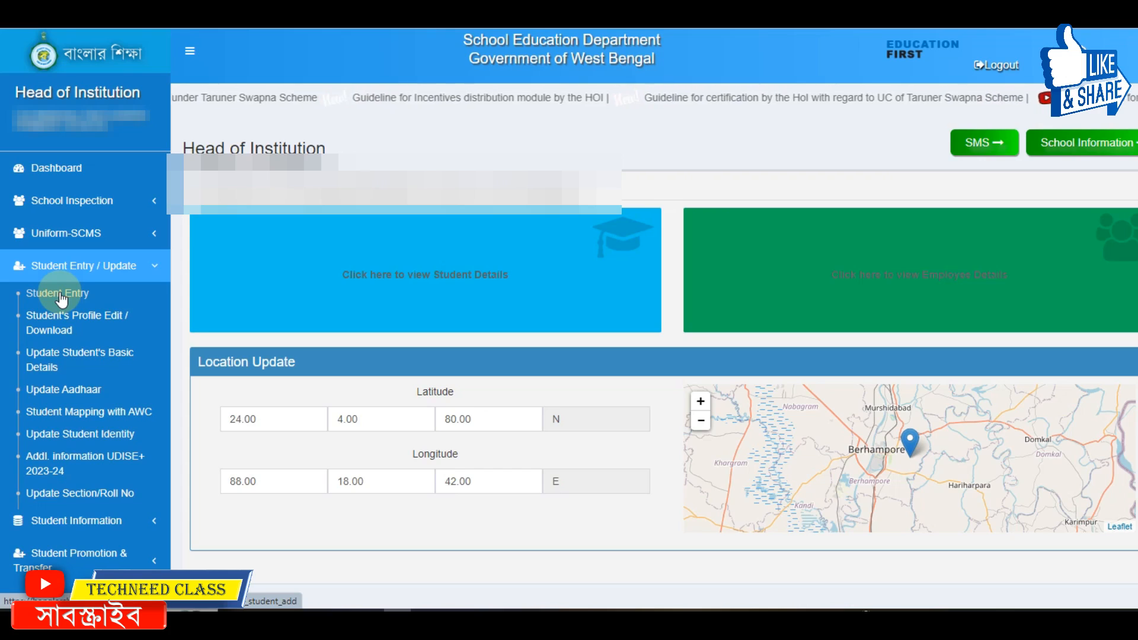
left_click(59, 293)
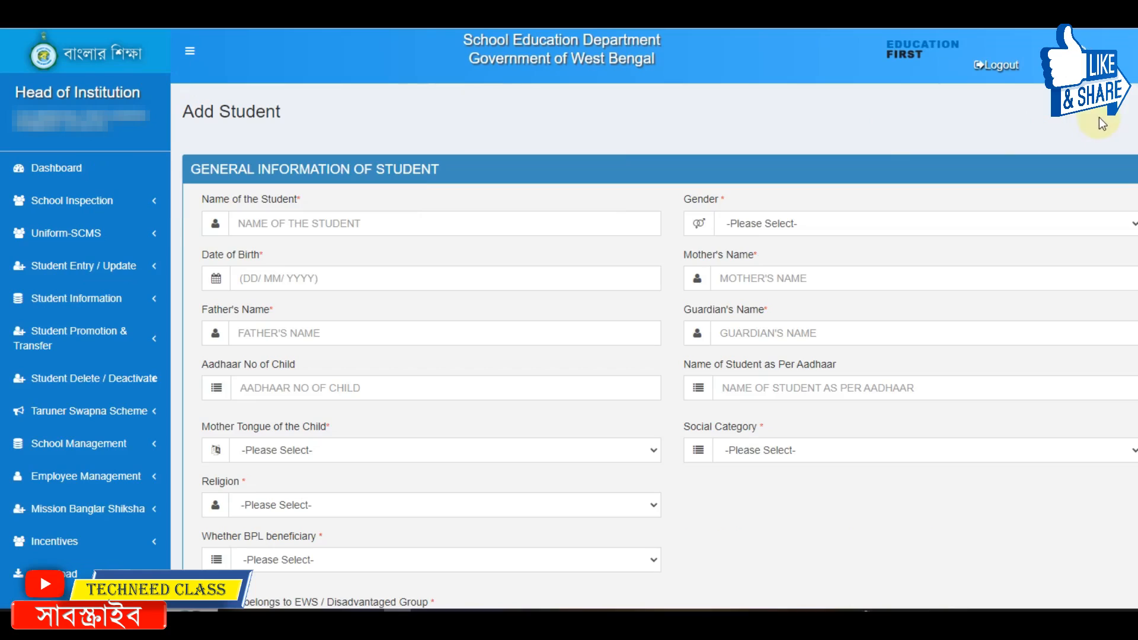
- Enter the student's name in the general information section and choose BOYS as the gender
left_click(266, 227)
left_click(274, 208)
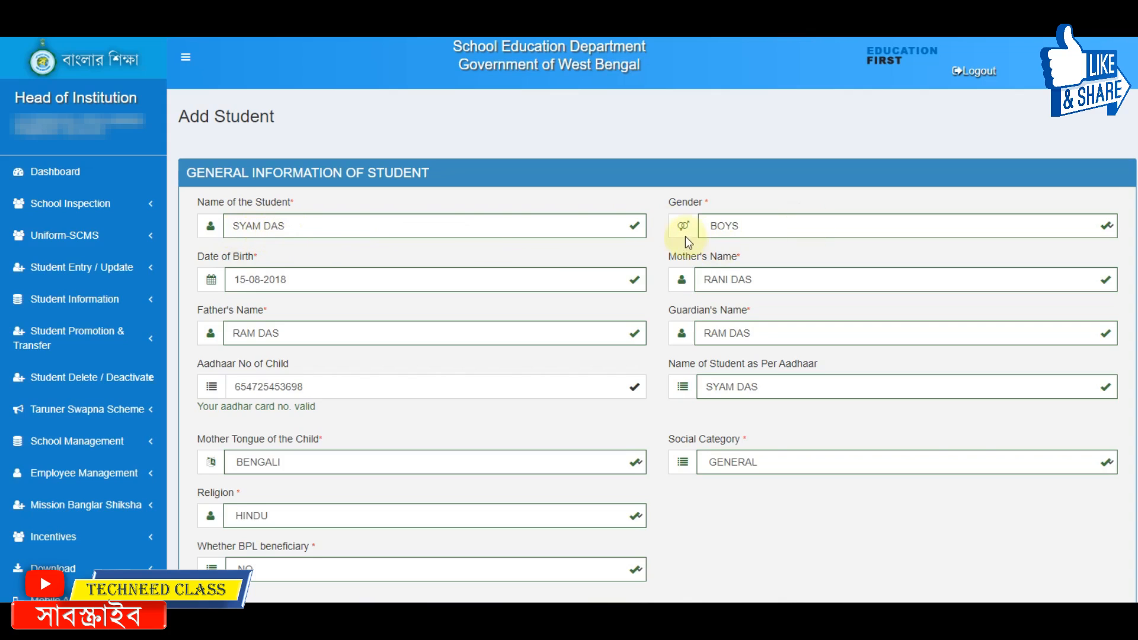
left_click(824, 225)
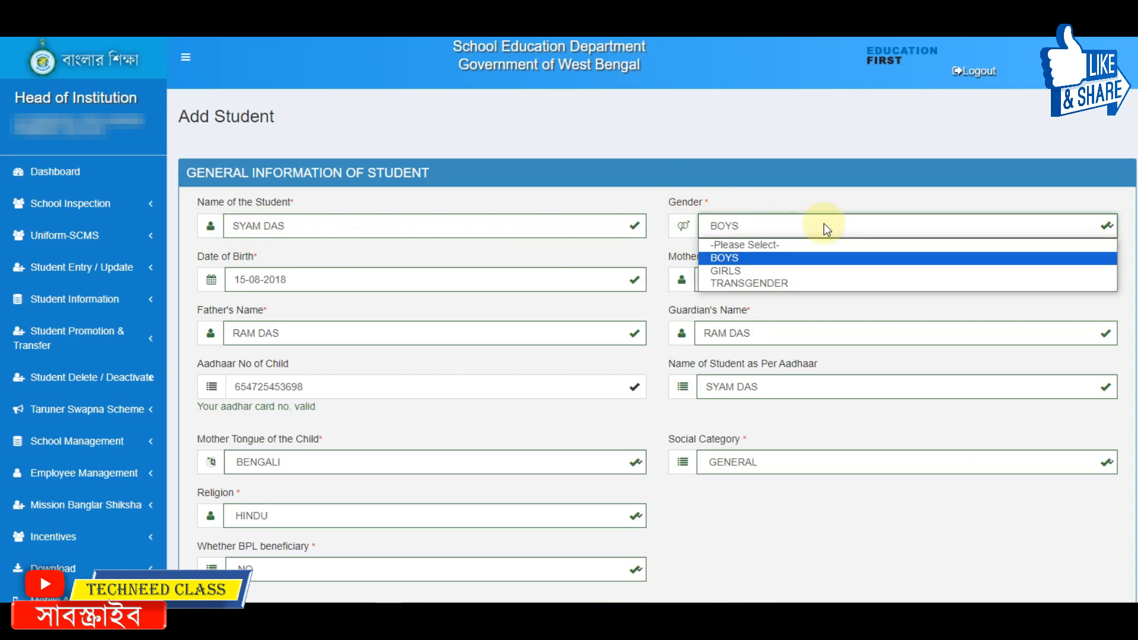
left_click(733, 257)
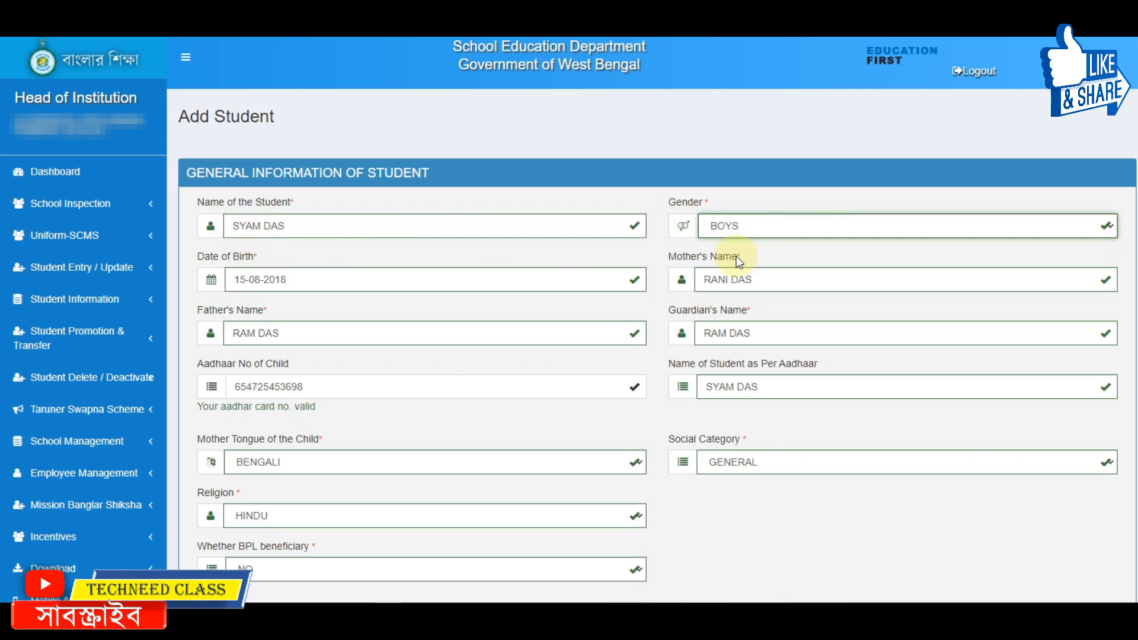
- Examine the date of birth calendar with its month and year views, and the father's name entry
left_click(303, 275)
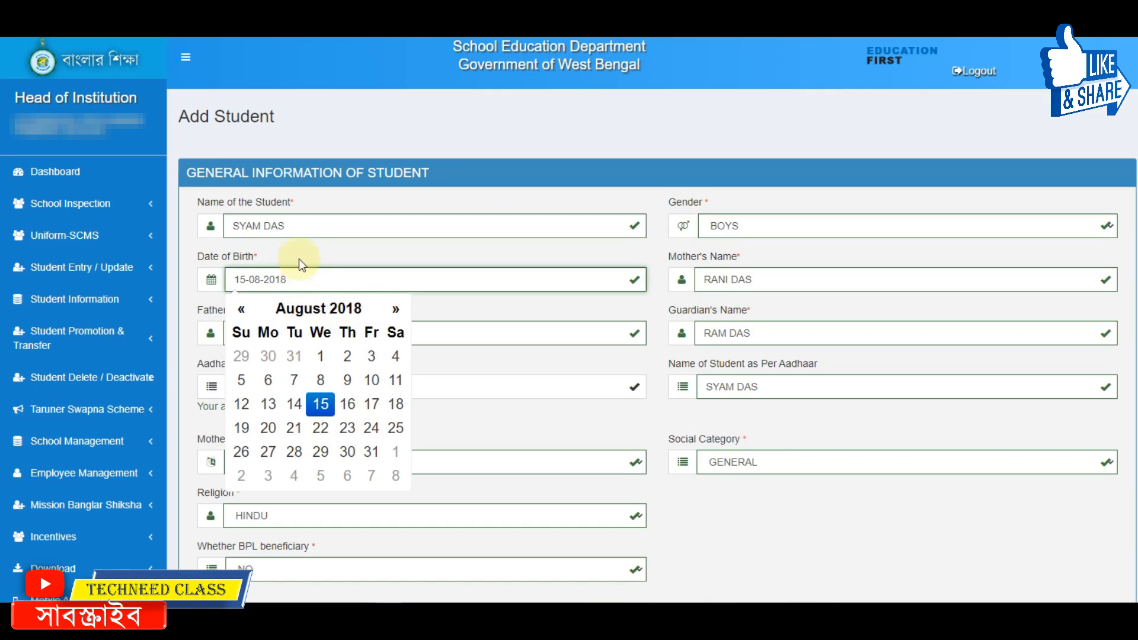
left_click(351, 311)
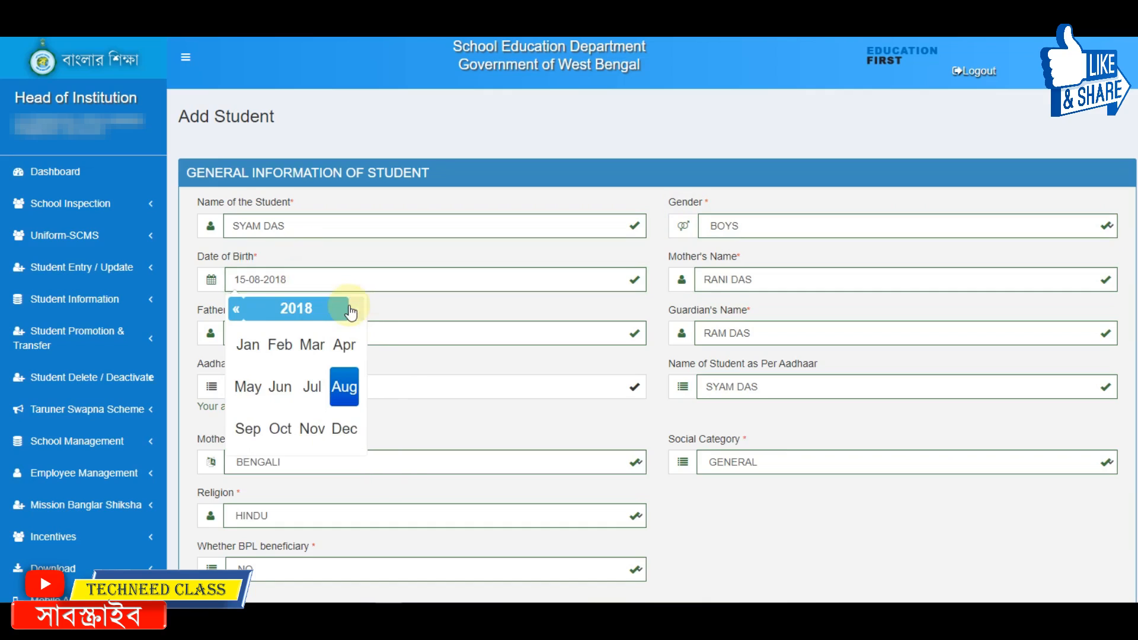
left_click(301, 320)
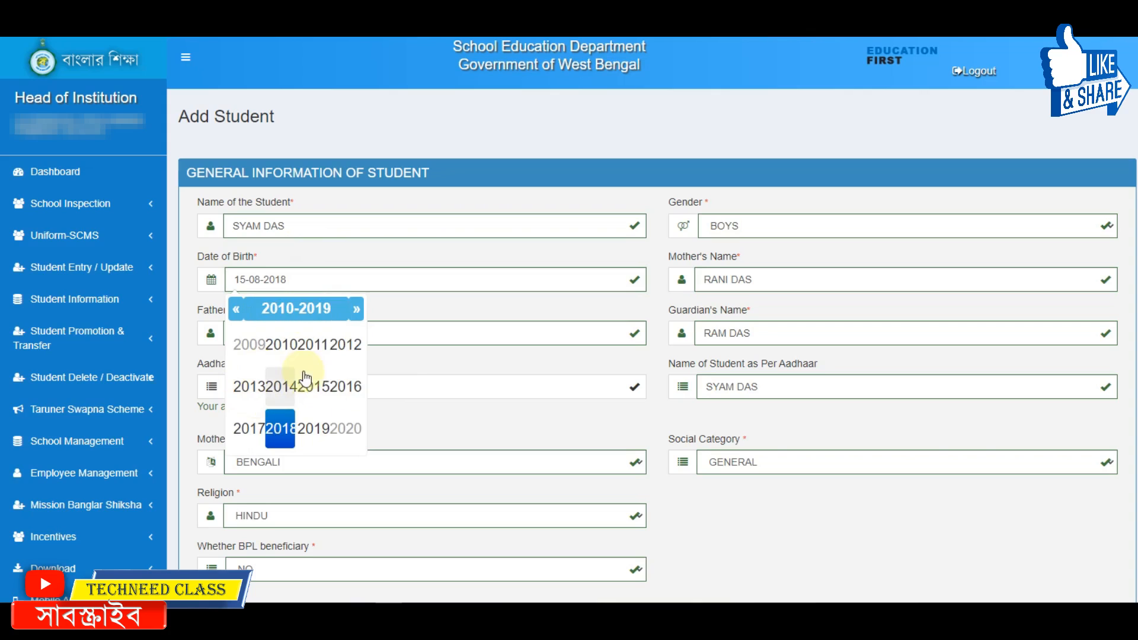
left_click(357, 252)
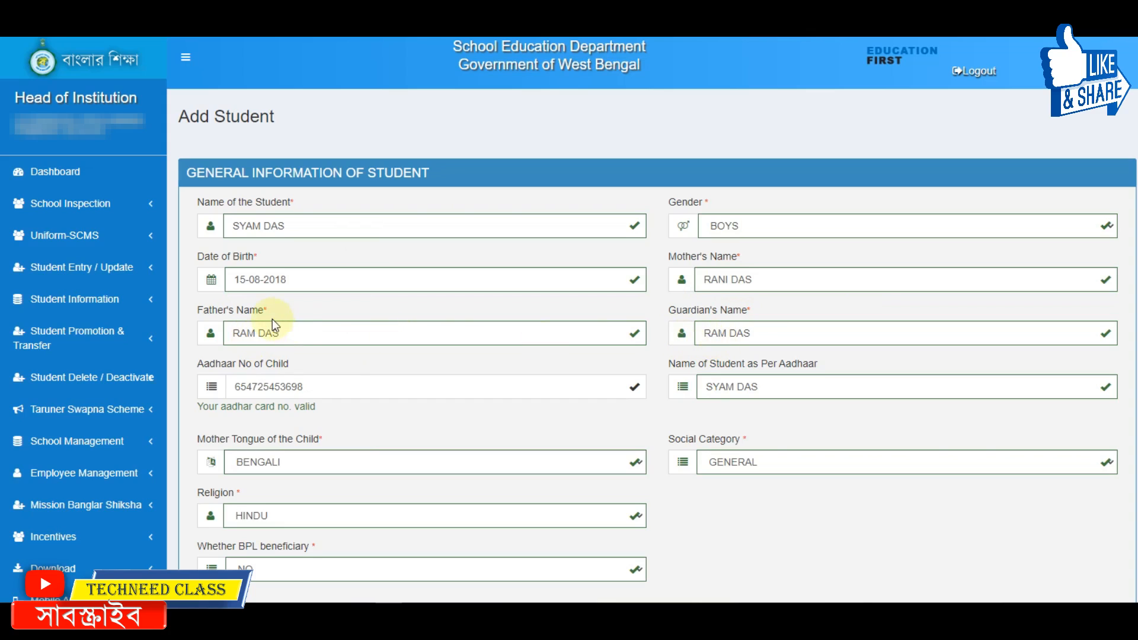
left_click_drag(300, 334, 230, 334)
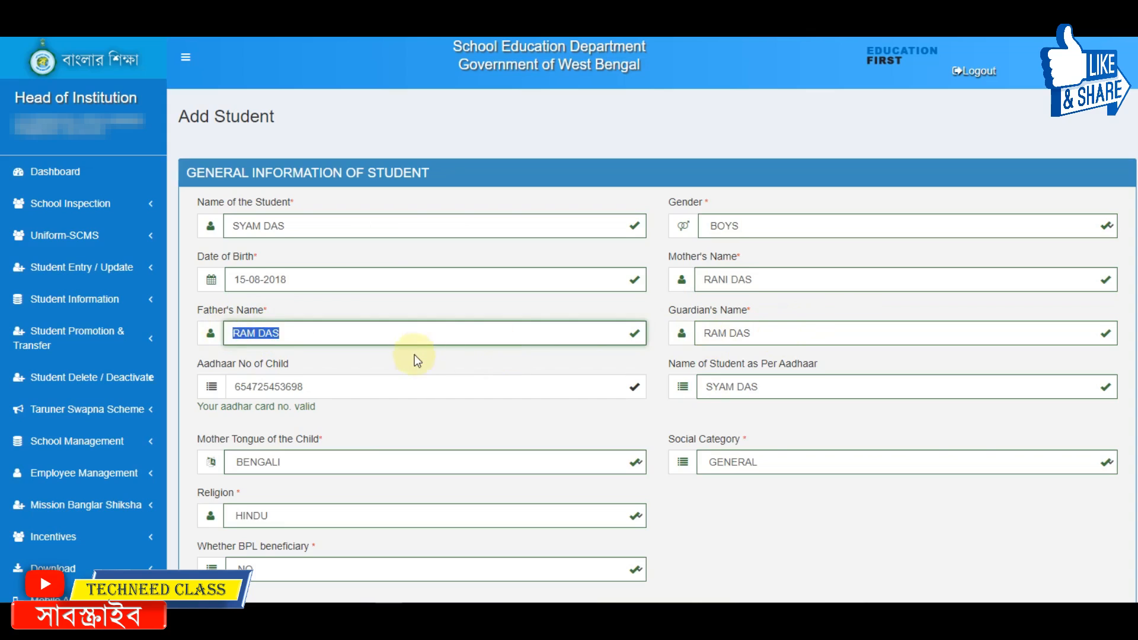
left_click(425, 365)
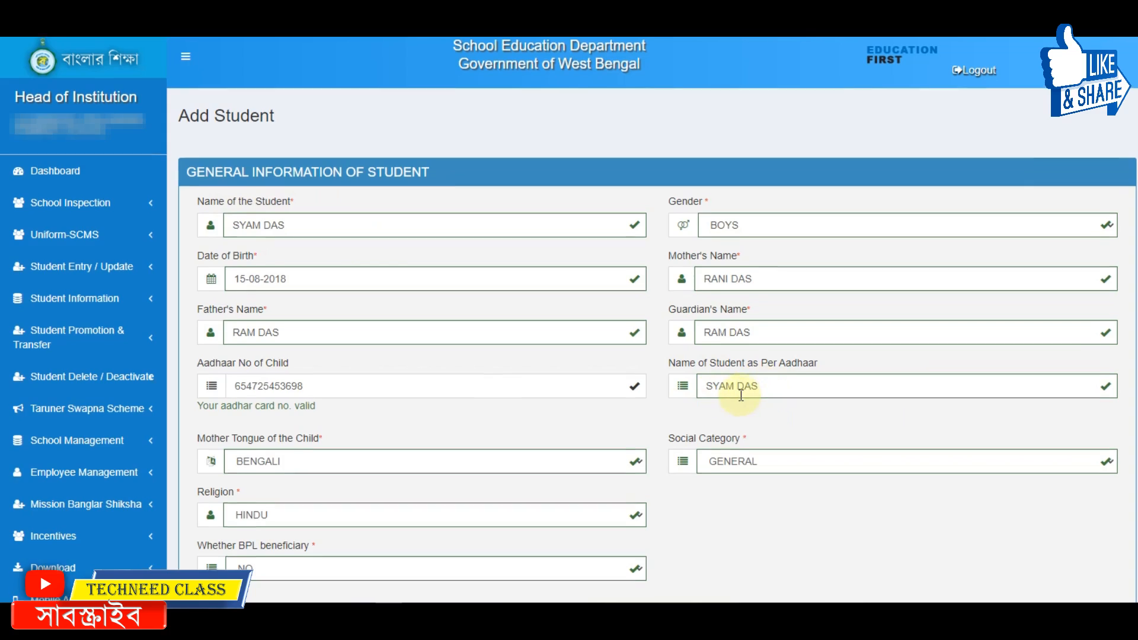
- Examine the choices for the child's mother tongue, social category and religion
scroll(741, 395, "down", 2)
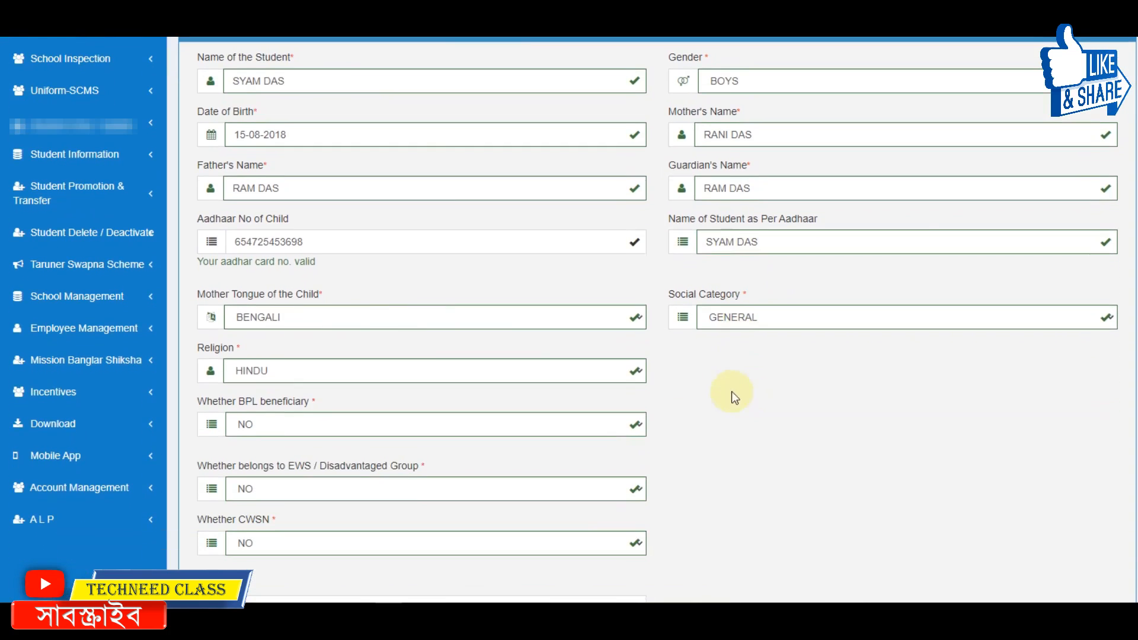
left_click(275, 319)
left_click(275, 319)
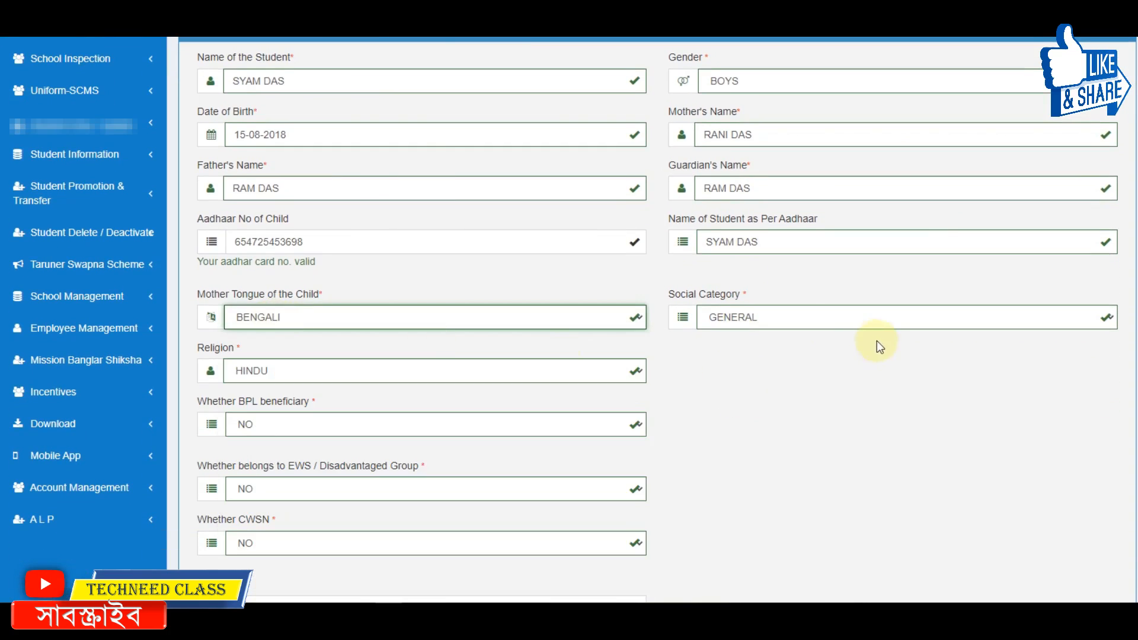
left_click(766, 318)
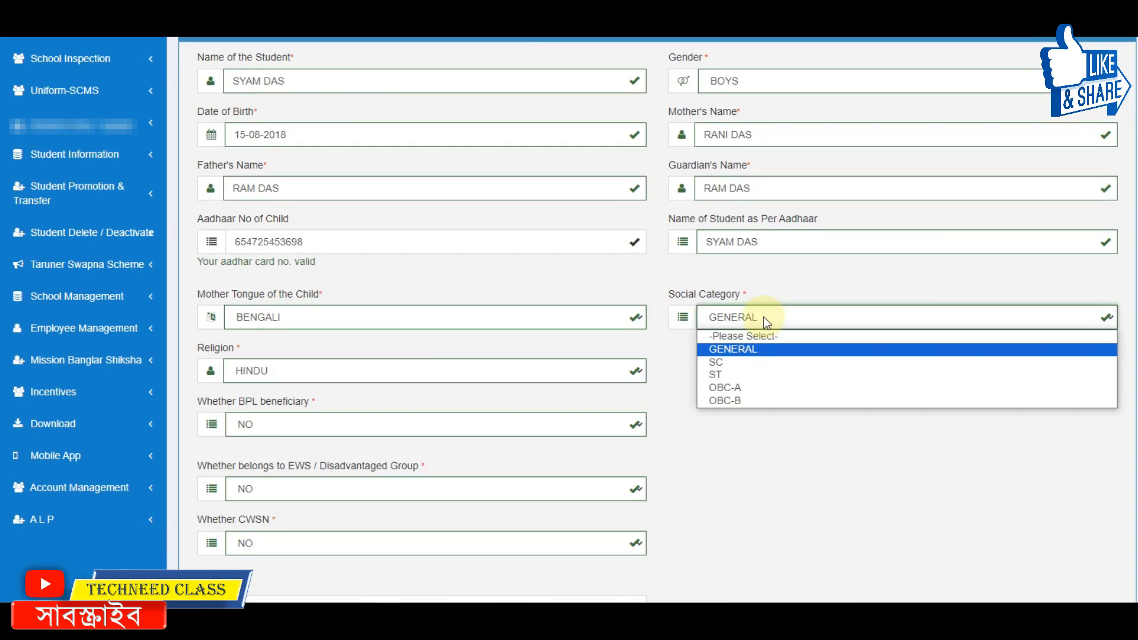
left_click(765, 320)
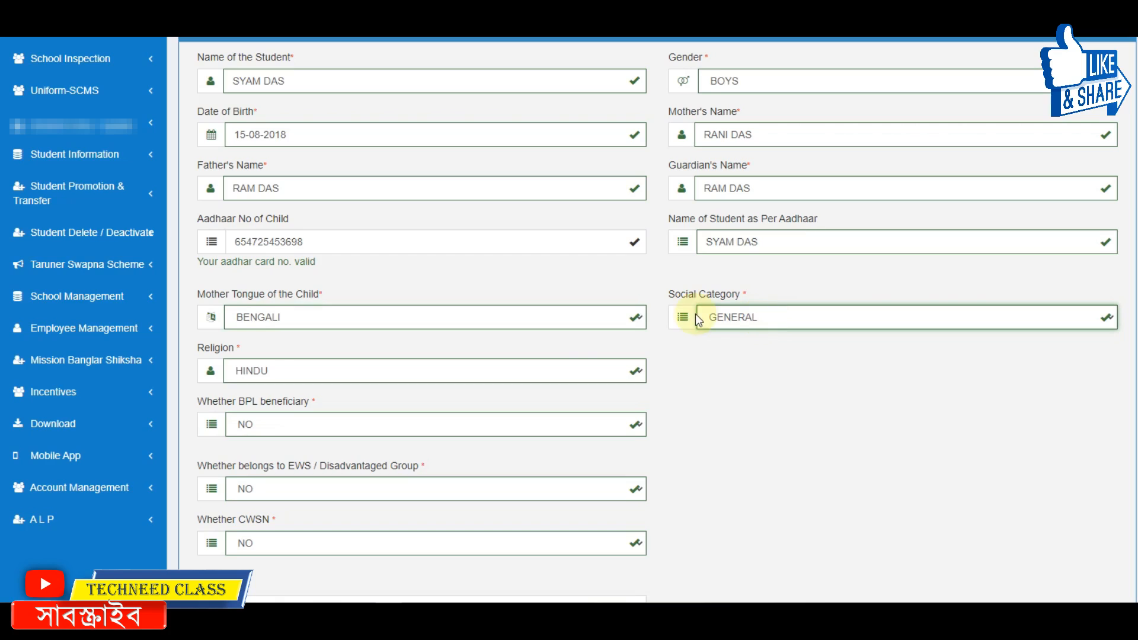
left_click(333, 372)
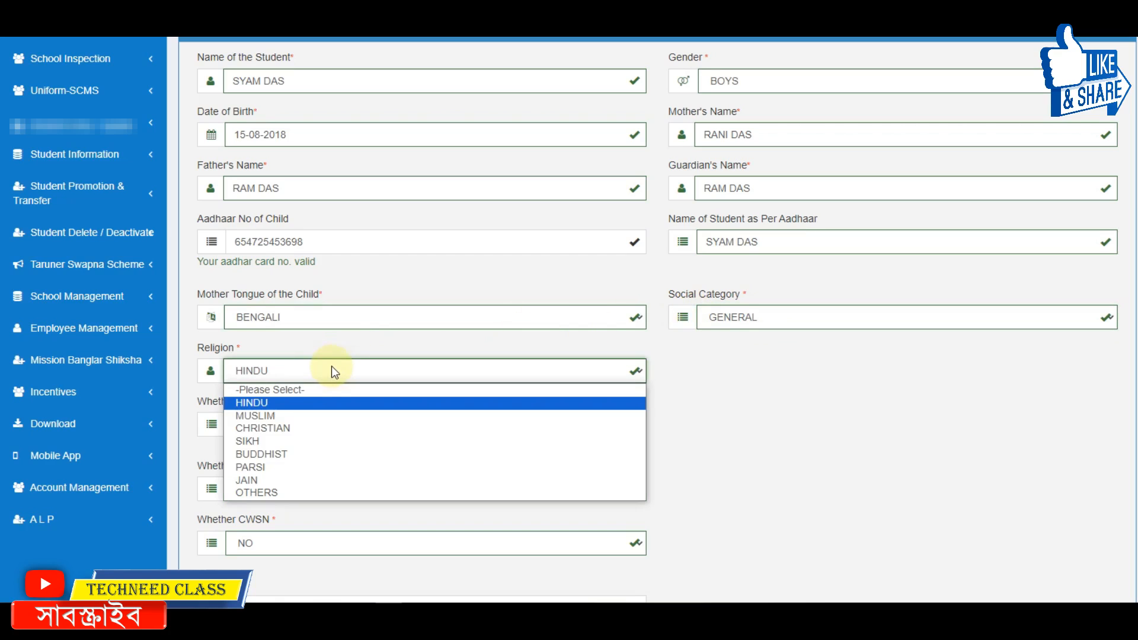
left_click(333, 371)
- Examine the choices for BPL beneficiary, EWS / Disadvantaged Group and CWSN status
left_click(273, 427)
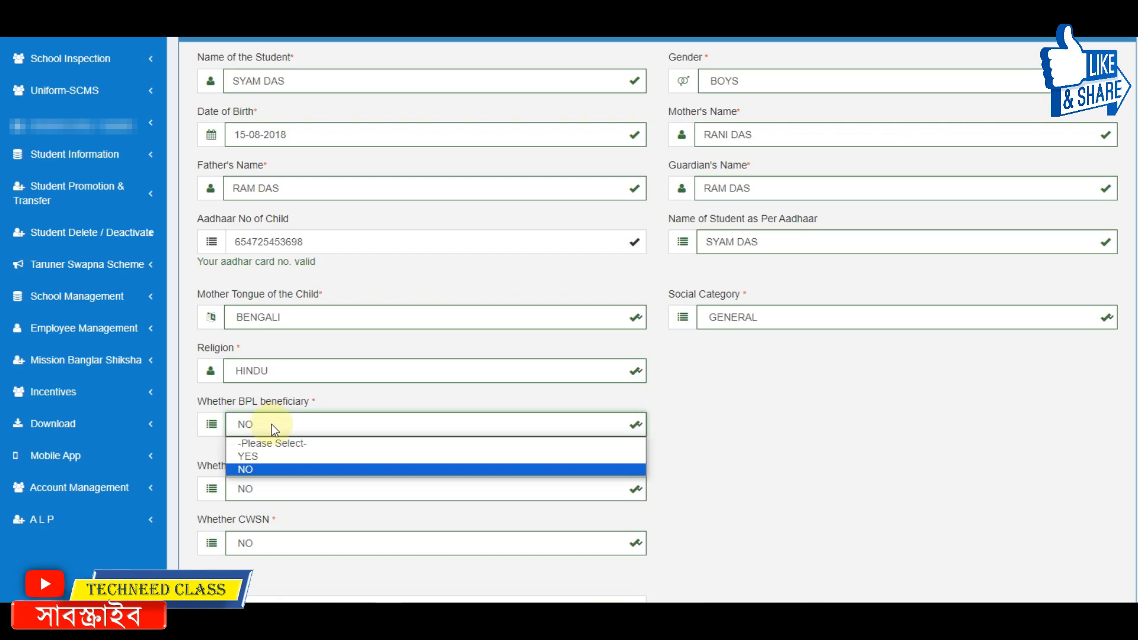
left_click(272, 425)
scroll(267, 368, "down", 3)
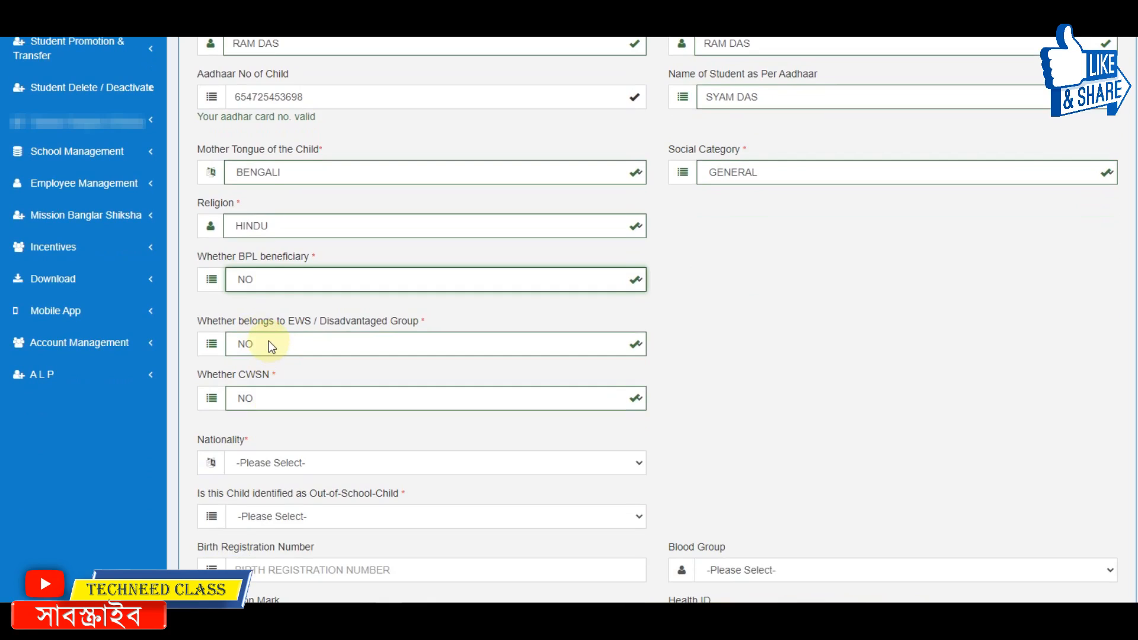
left_click(269, 344)
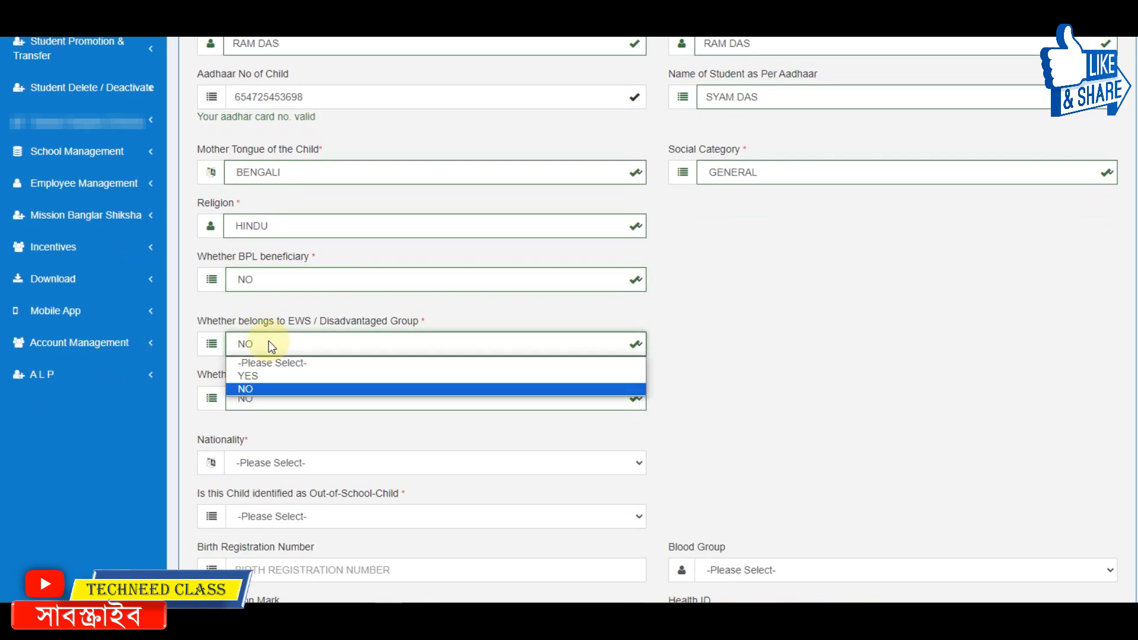
left_click(270, 344)
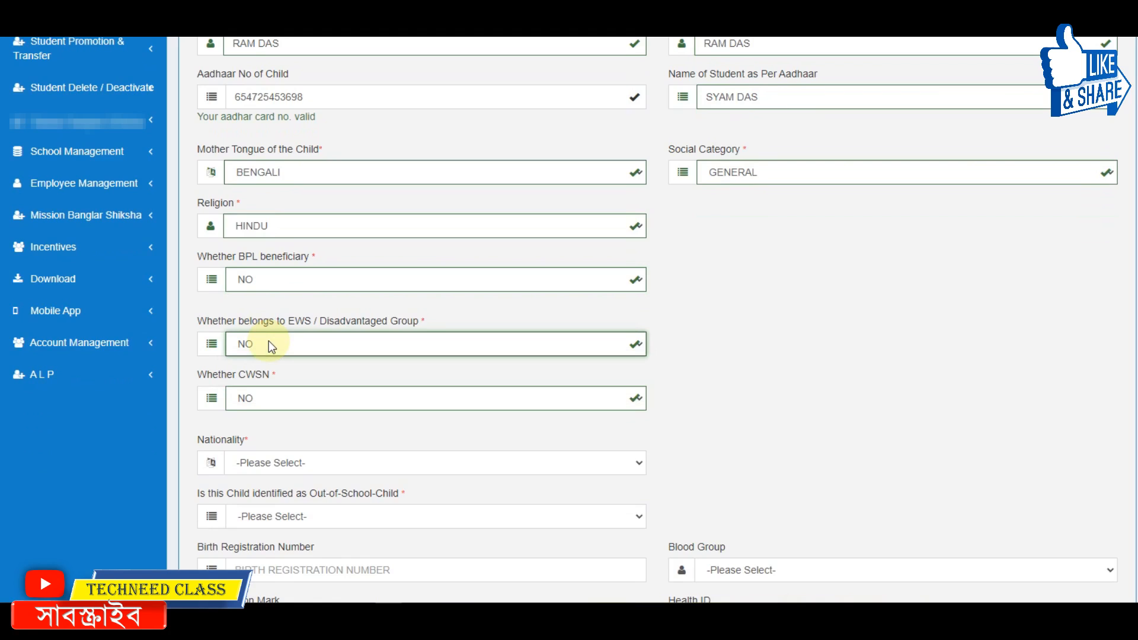
left_click(270, 403)
left_click(265, 402)
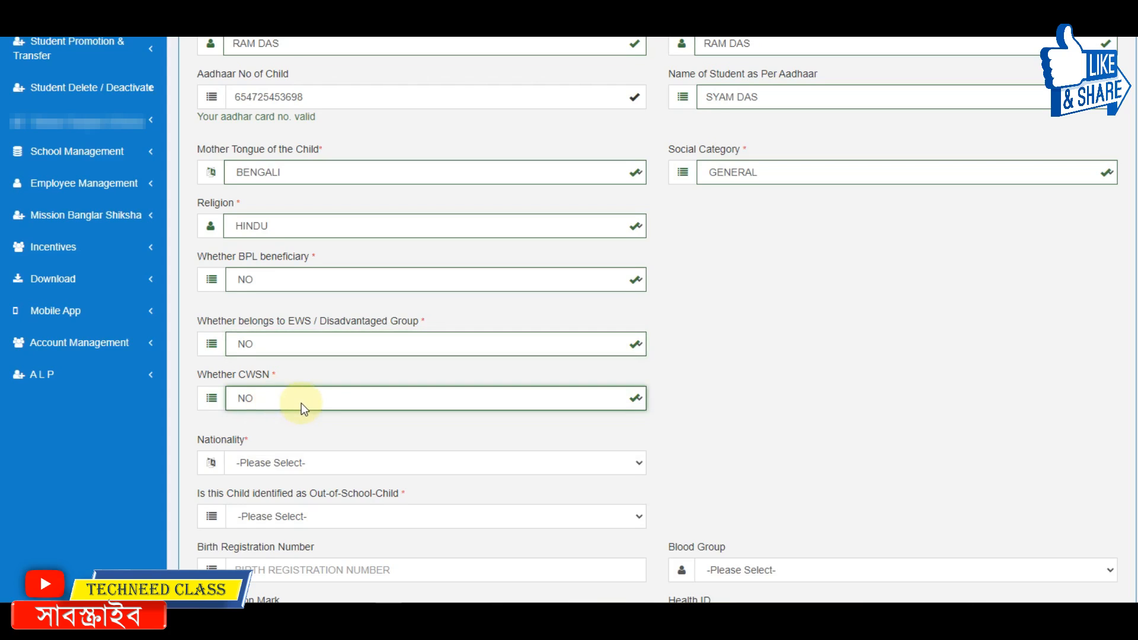
- Set the nationality to INDIAN and mark the child as NO for Out-of-School-Child
scroll(301, 403, "down", 3)
left_click(265, 314)
left_click(267, 354)
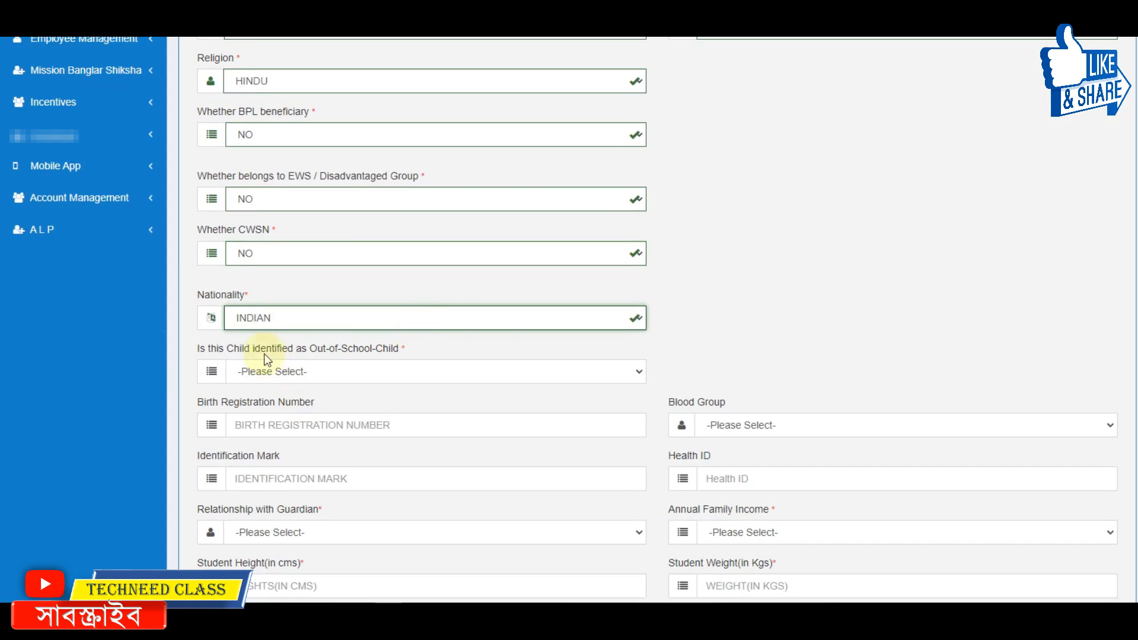
scroll(241, 356, "down", 1)
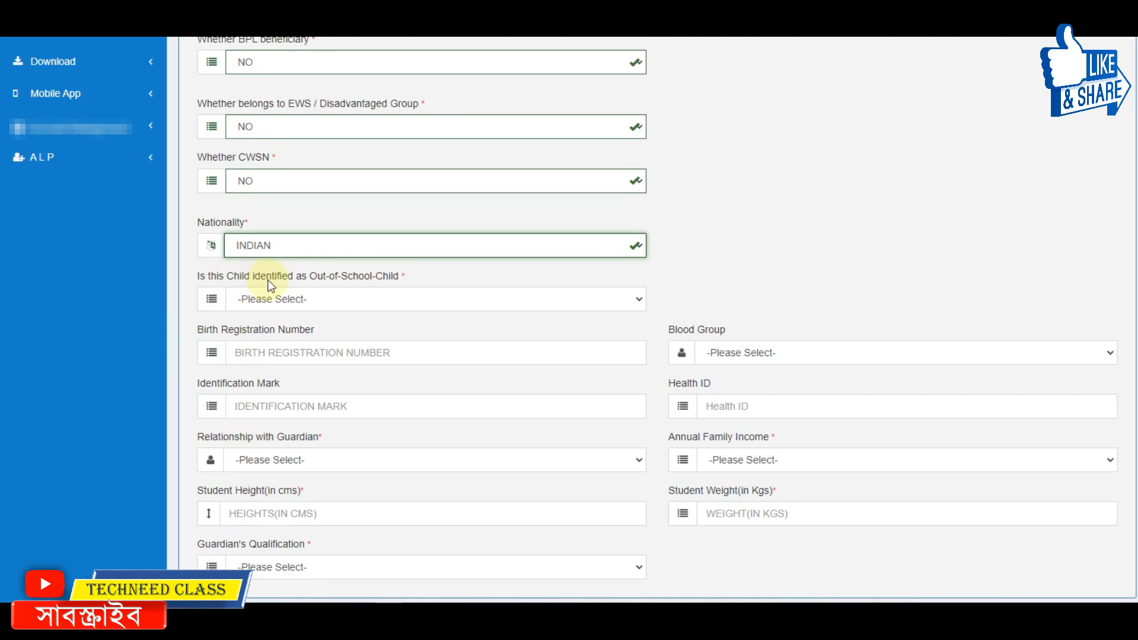
left_click(368, 299)
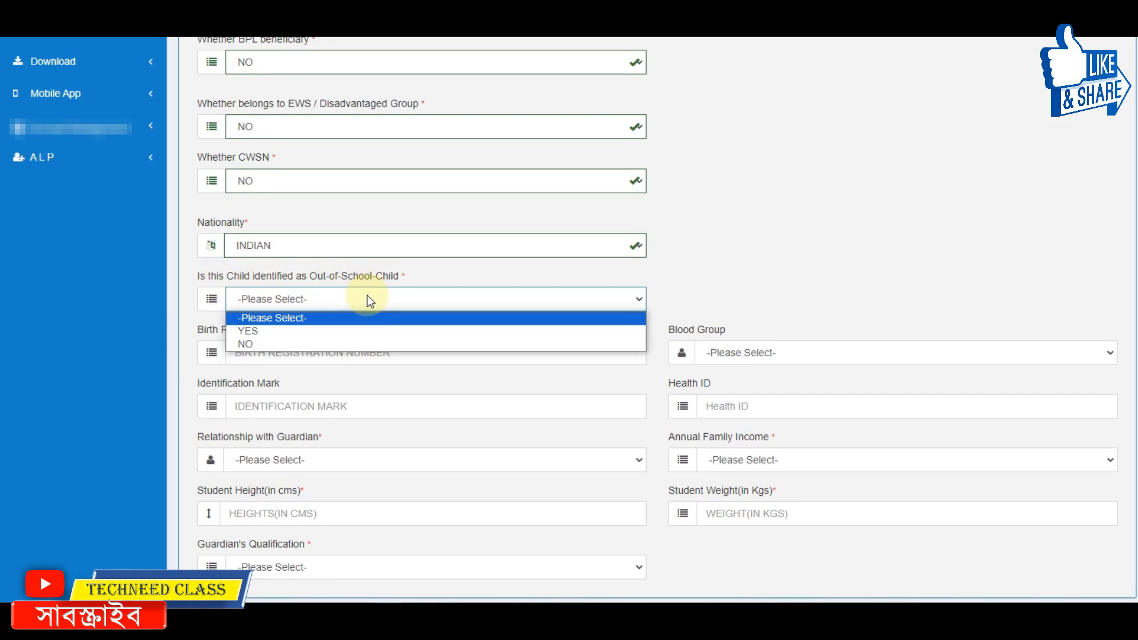
left_click(291, 343)
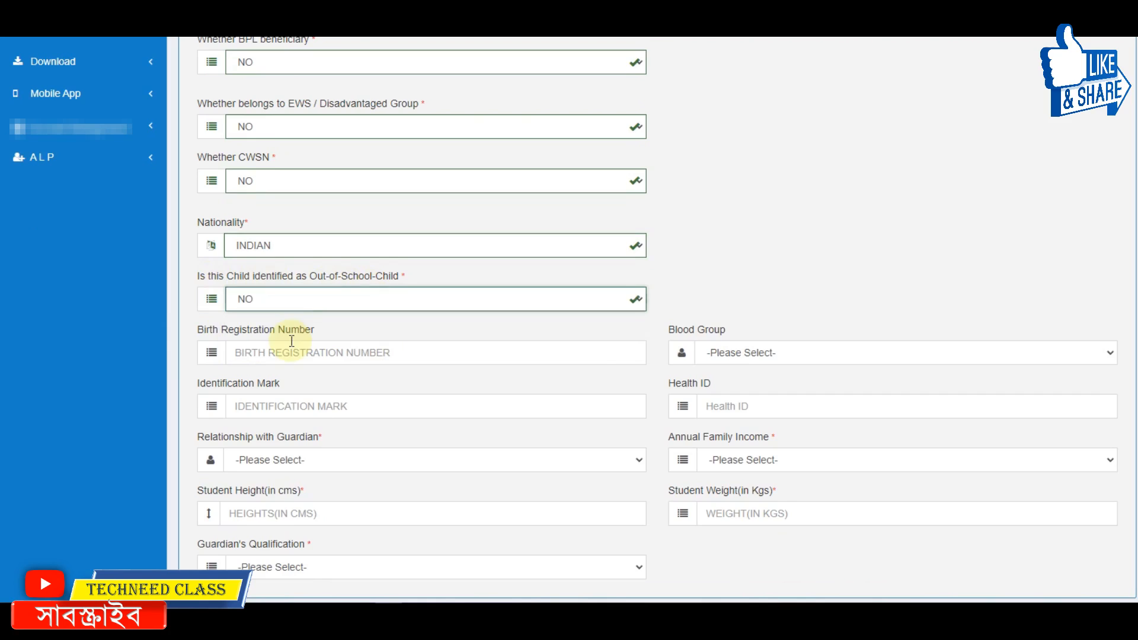
- Set the student's blood group to A+, leaving the birth registration number empty
left_click(280, 354)
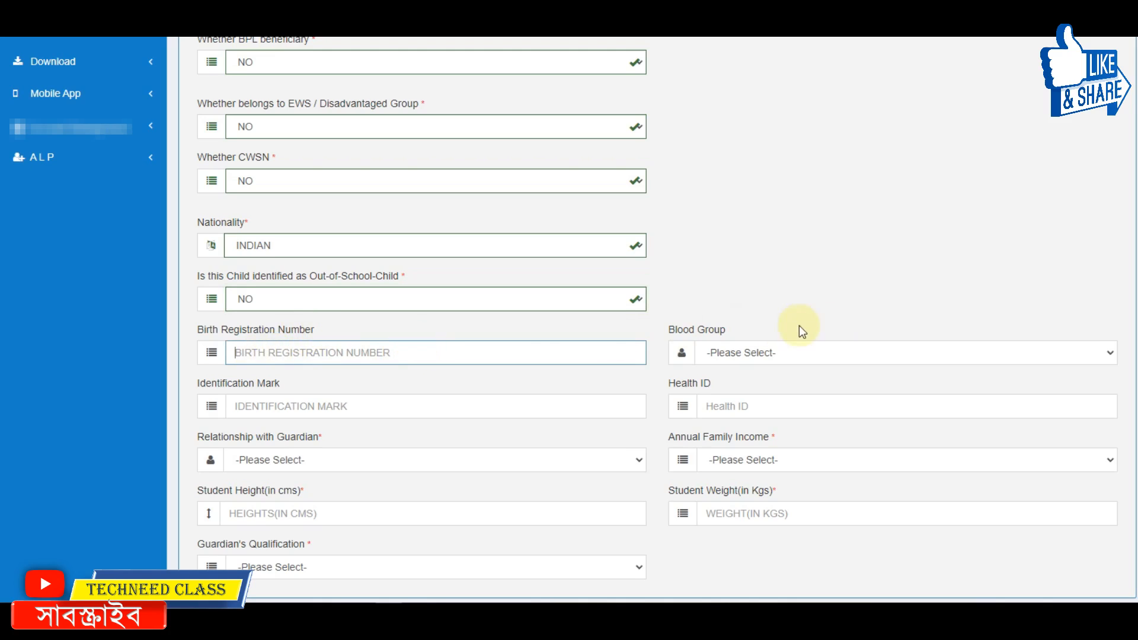
left_click(761, 359)
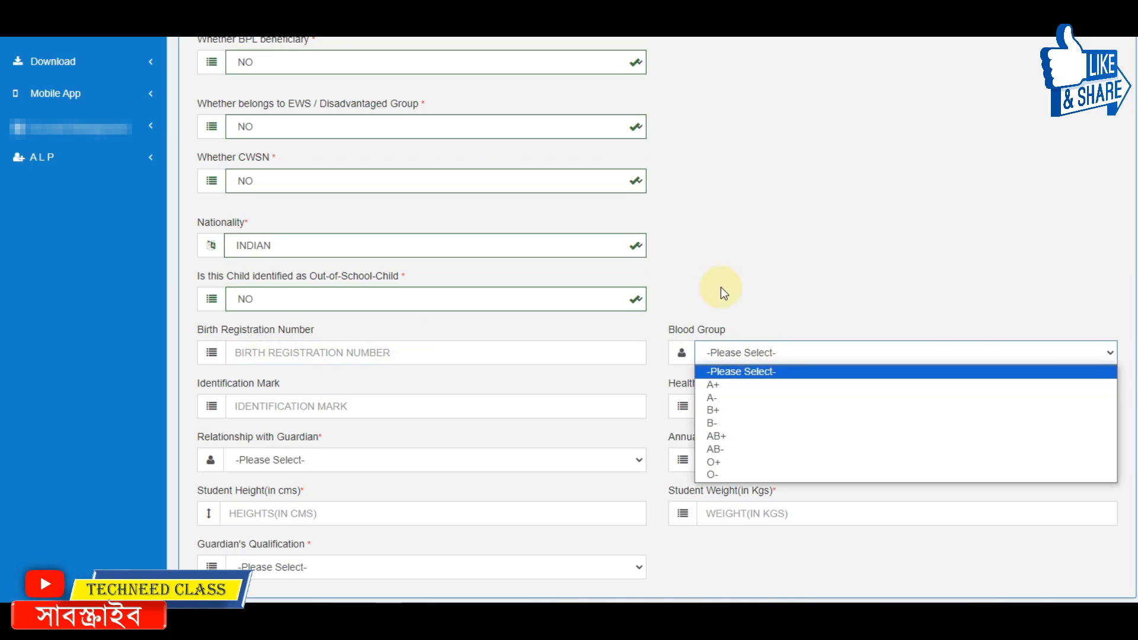
scroll(721, 287, "down", 3)
left_click(714, 208)
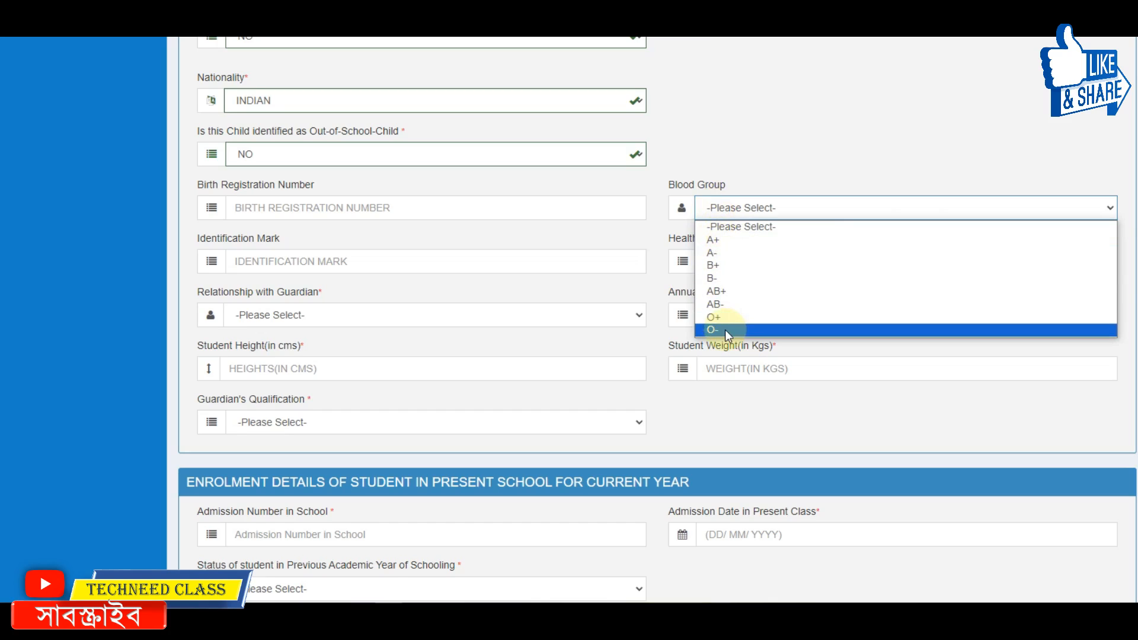
left_click(731, 240)
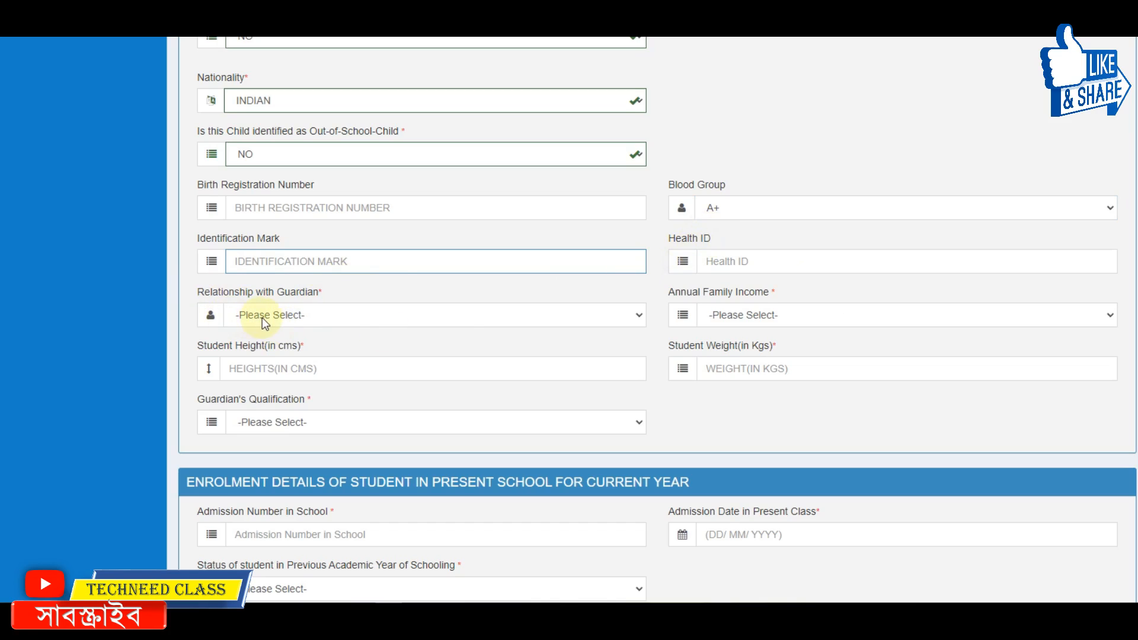
- Set the relationship with guardian to FATHER and the annual family income to 1,20,001-2,50,000
scroll(801, 284, "up", 10)
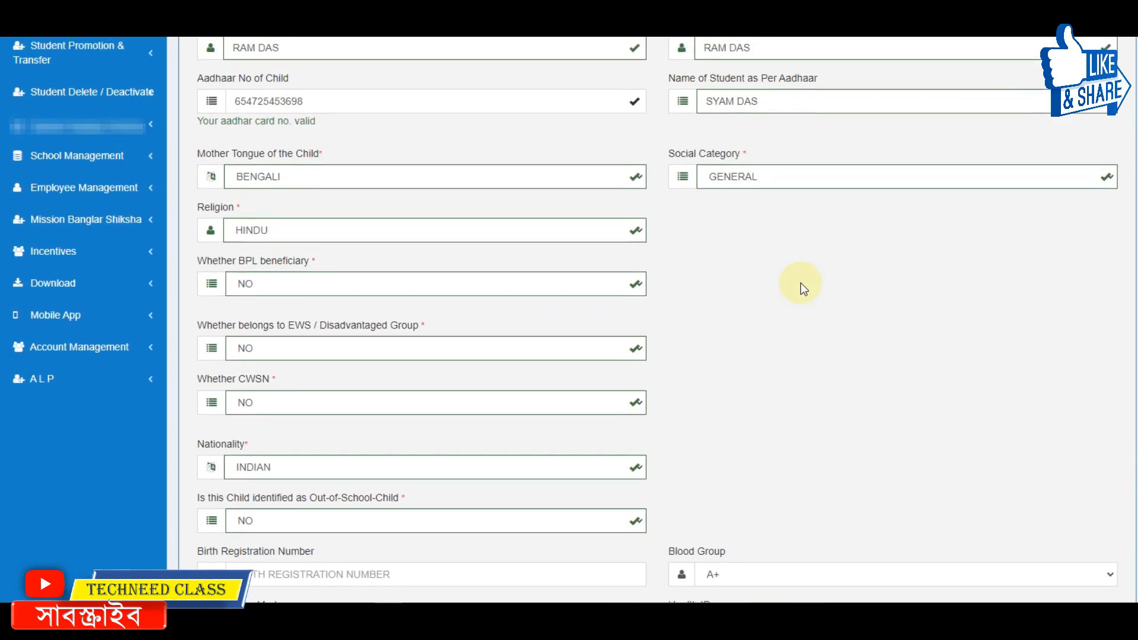
scroll(293, 332, "down", 8)
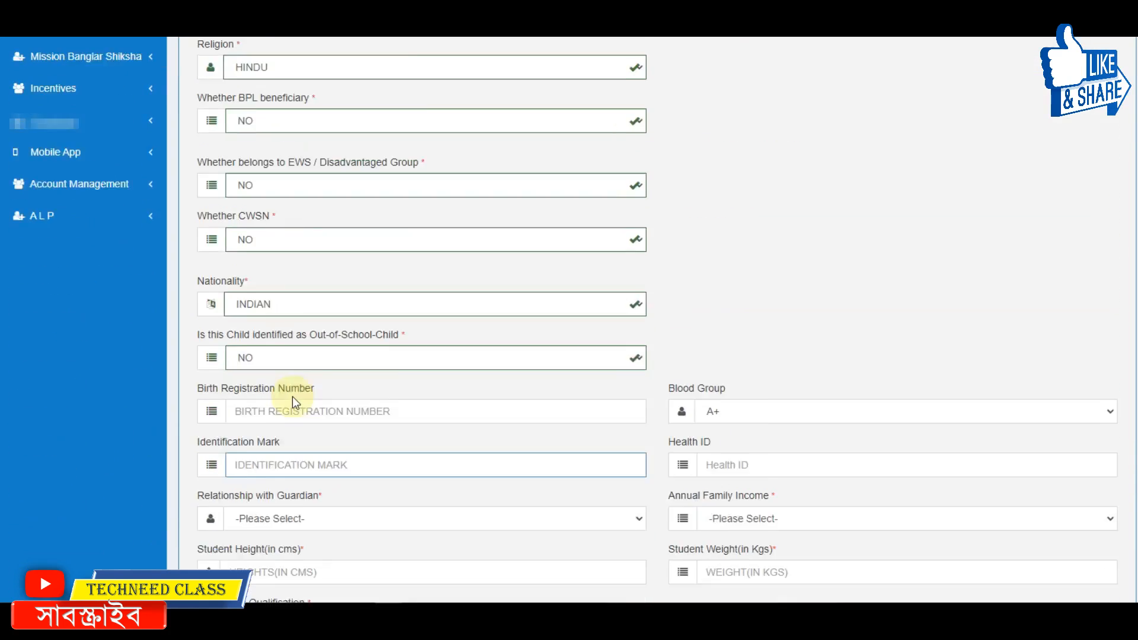
left_click(295, 388)
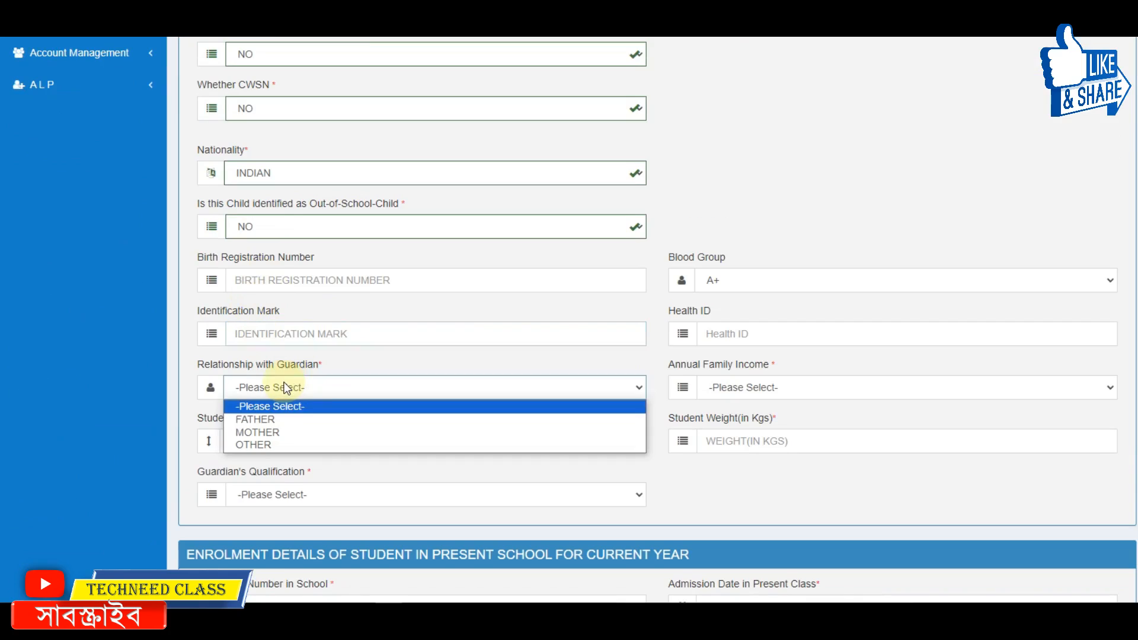
left_click(263, 418)
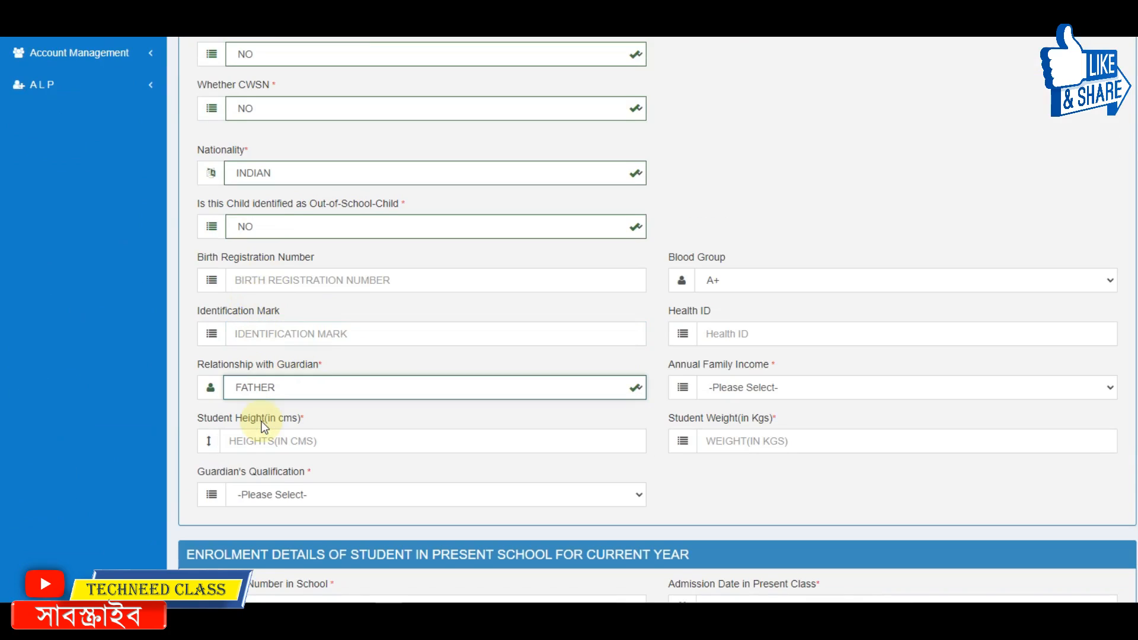
left_click(733, 387)
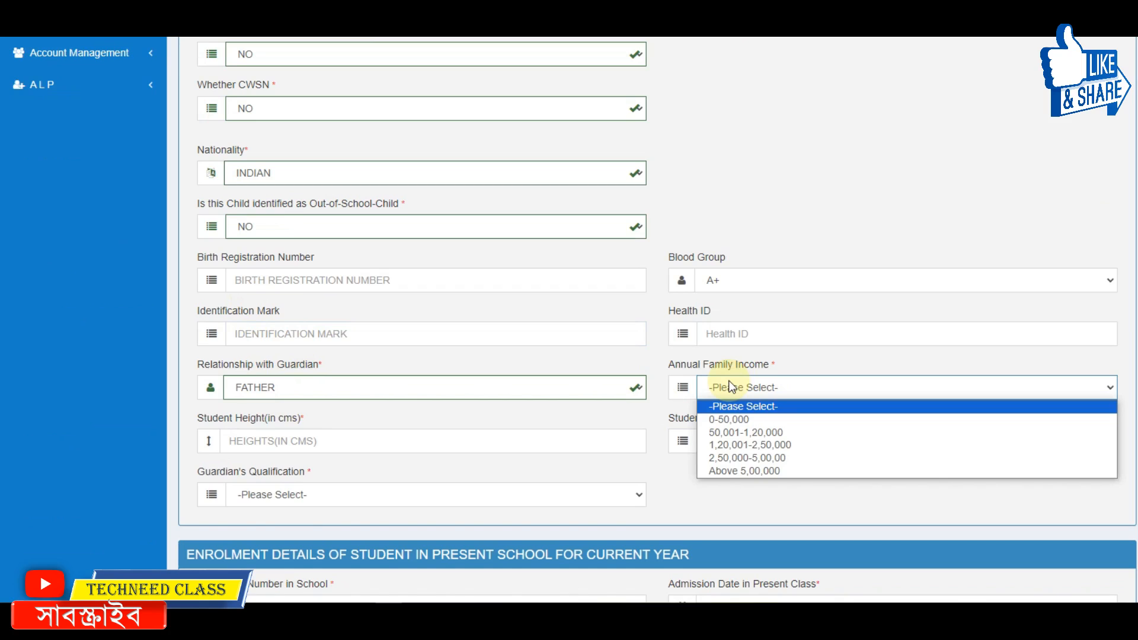
left_click(740, 445)
- Enter the student's height as 109 cm and weight as 15 kg, with GRADUATE as the guardian's qualification
scroll(581, 405, "down", 2)
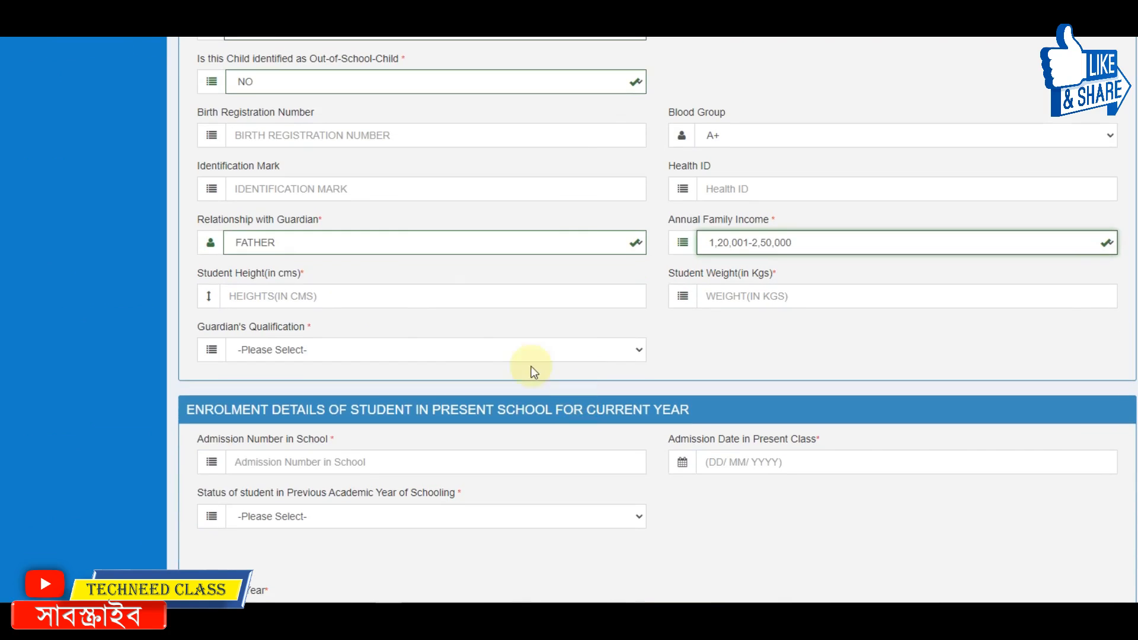
left_click(297, 300)
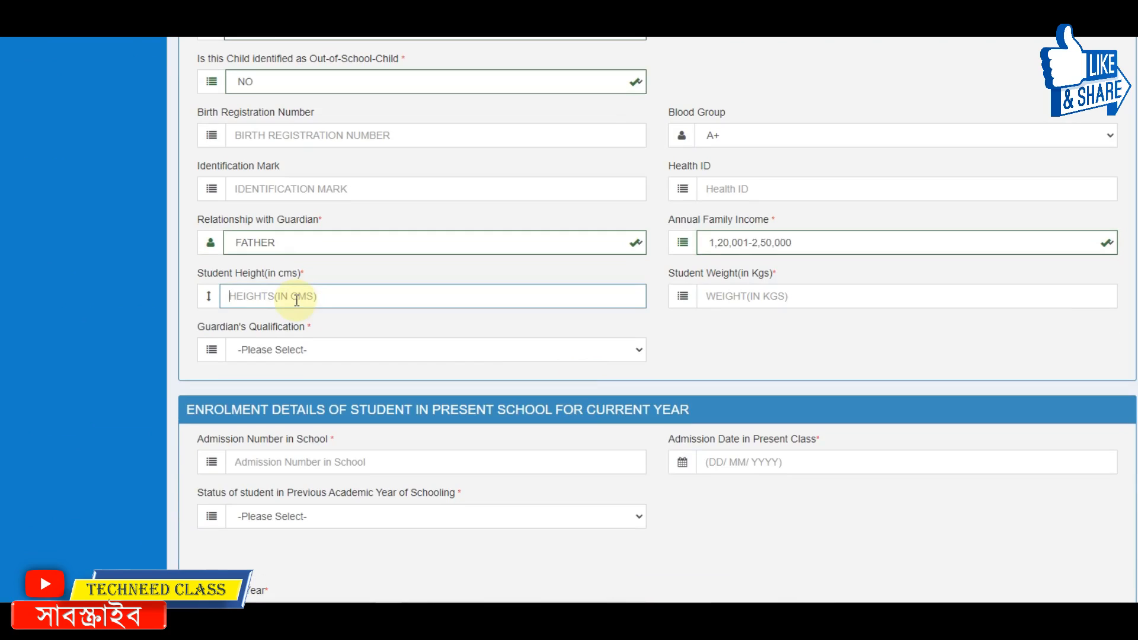
type("10")
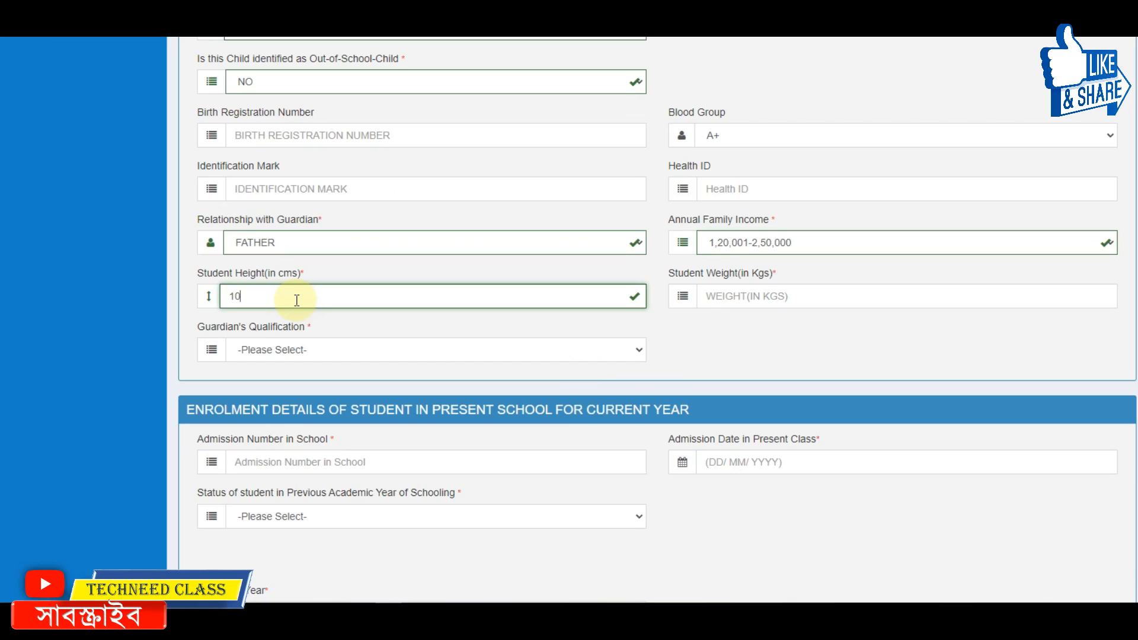
type("9")
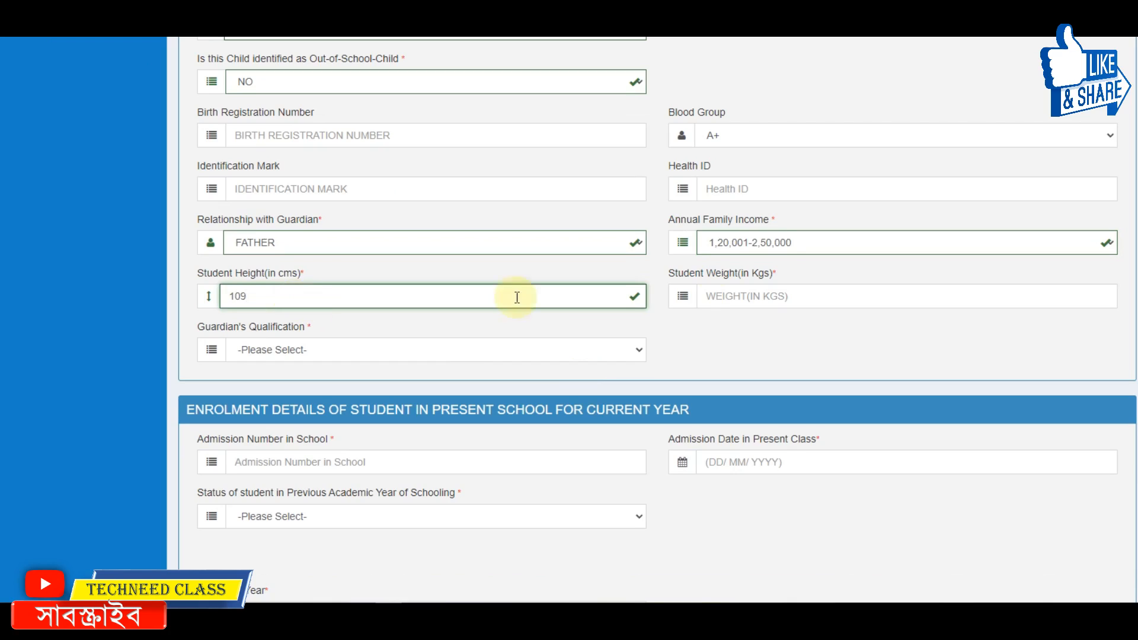
left_click(761, 296)
type("15")
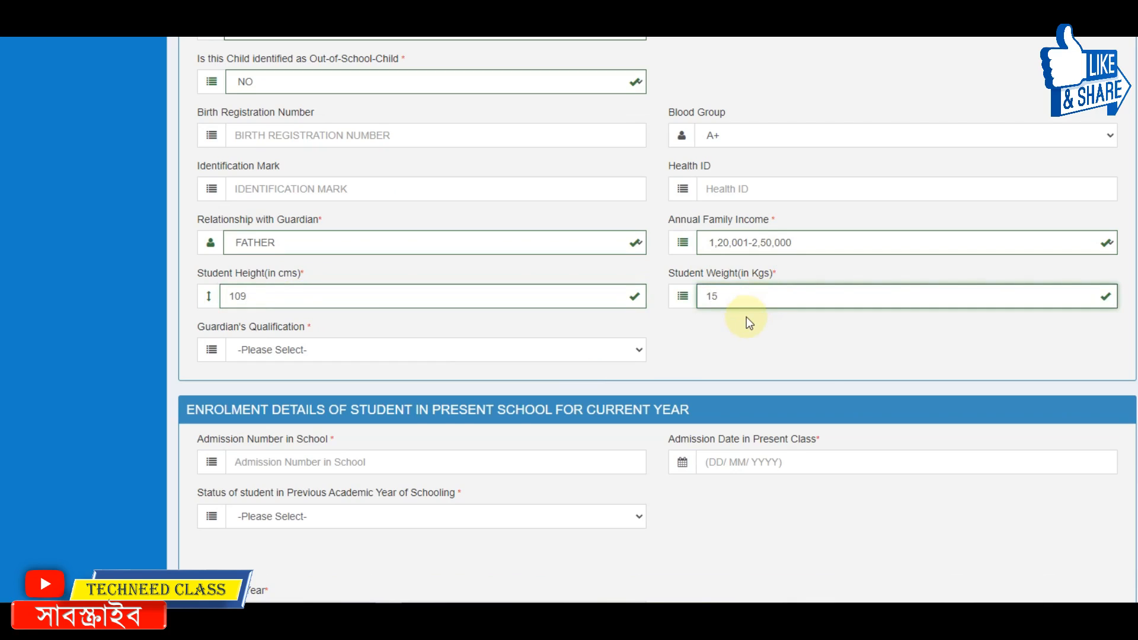
left_click(746, 323)
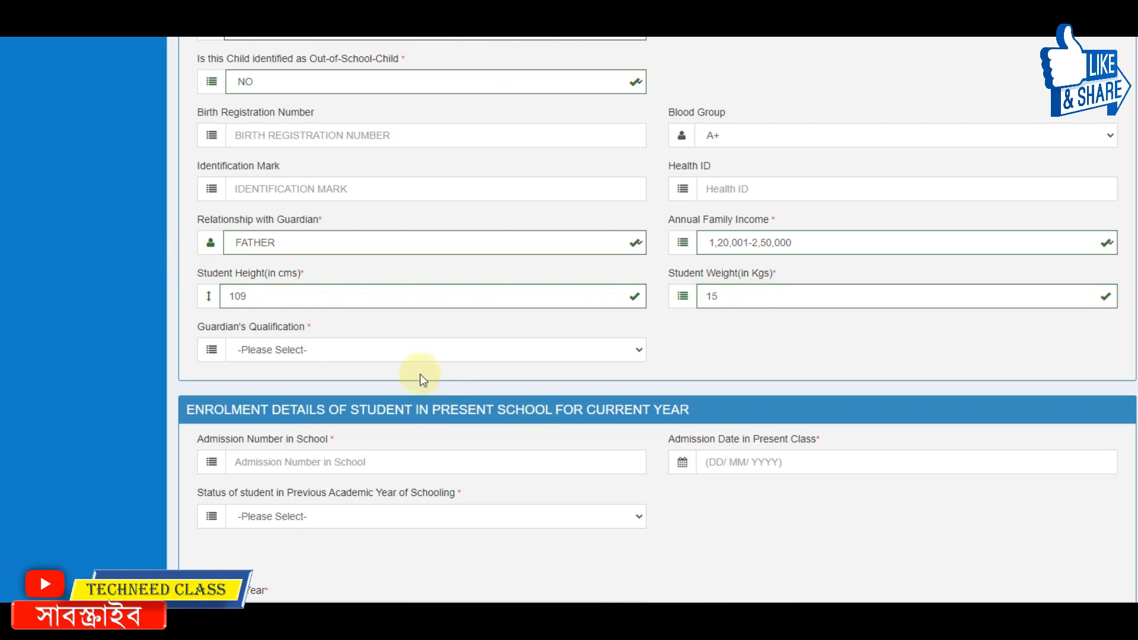
left_click(275, 348)
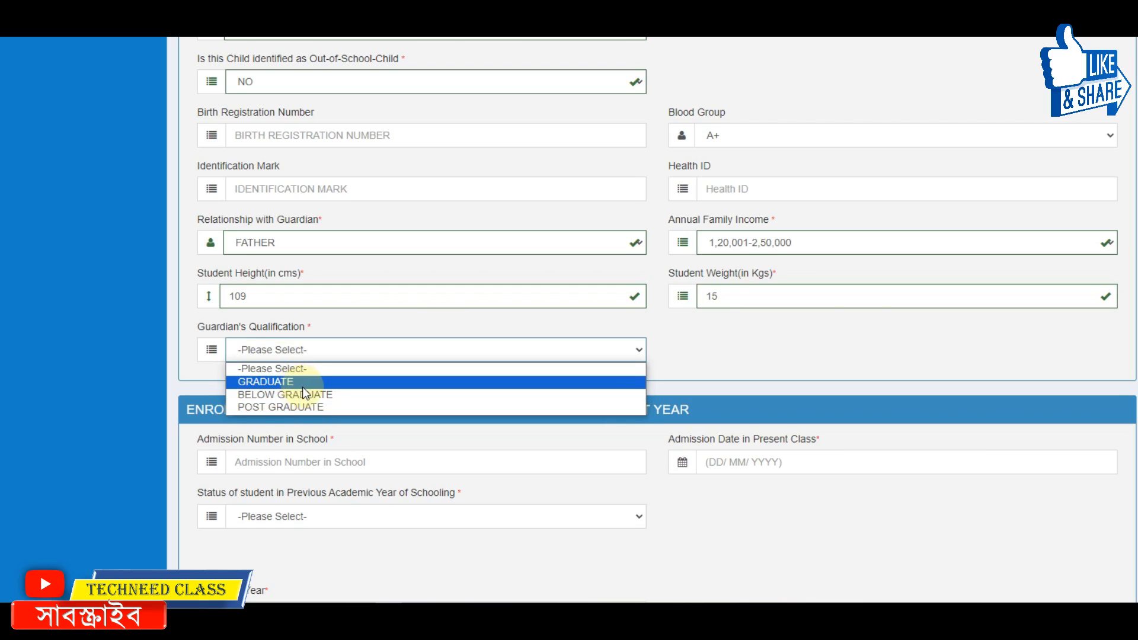
left_click(294, 383)
- Enter the student's admission number in school and set the admission date in present class to 02-01-2024
scroll(709, 314, "down", 5)
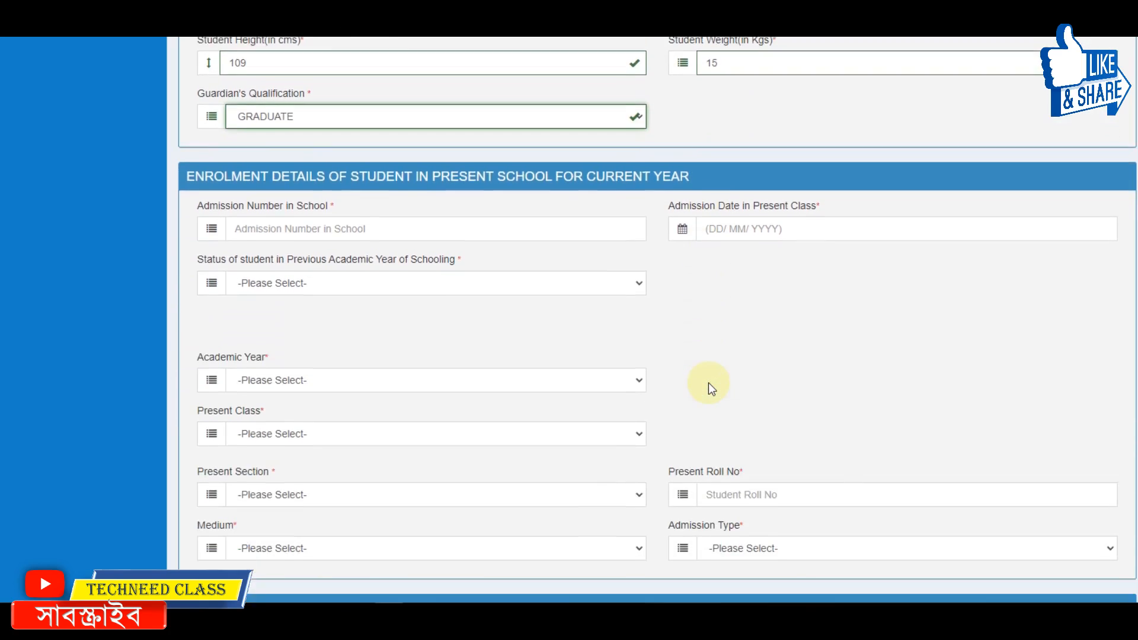
left_click(312, 173)
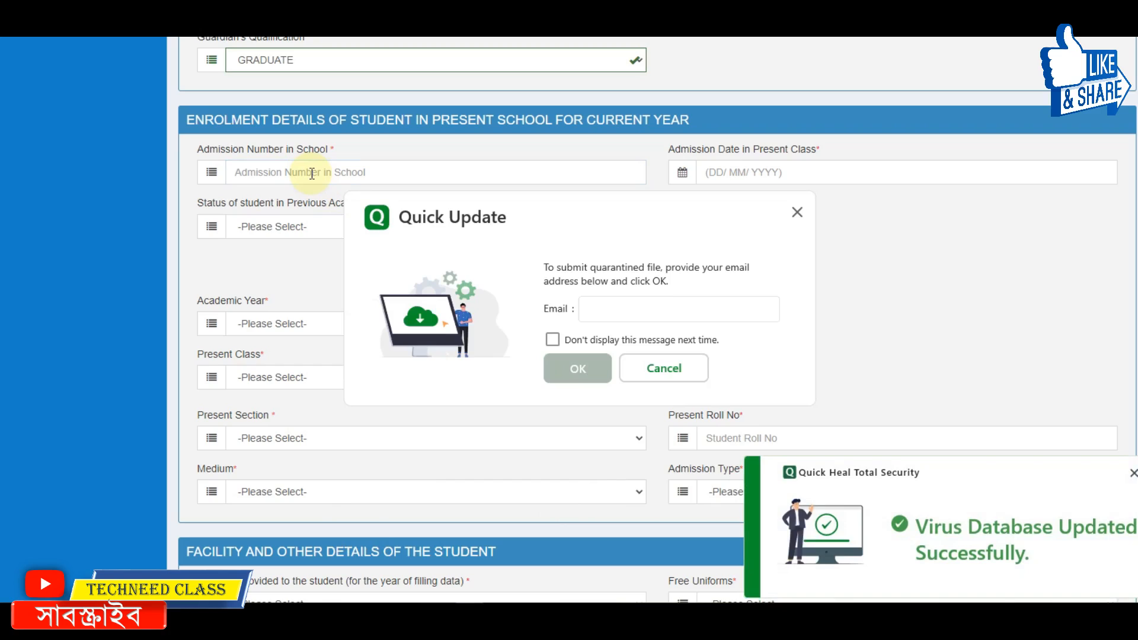
left_click(312, 173)
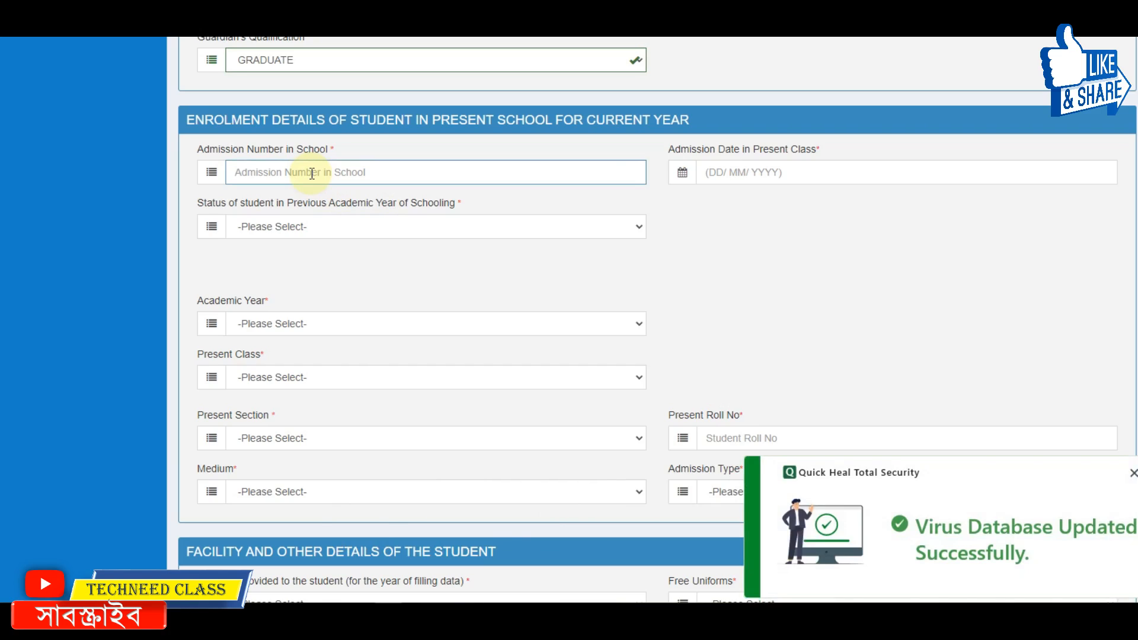
type("2")
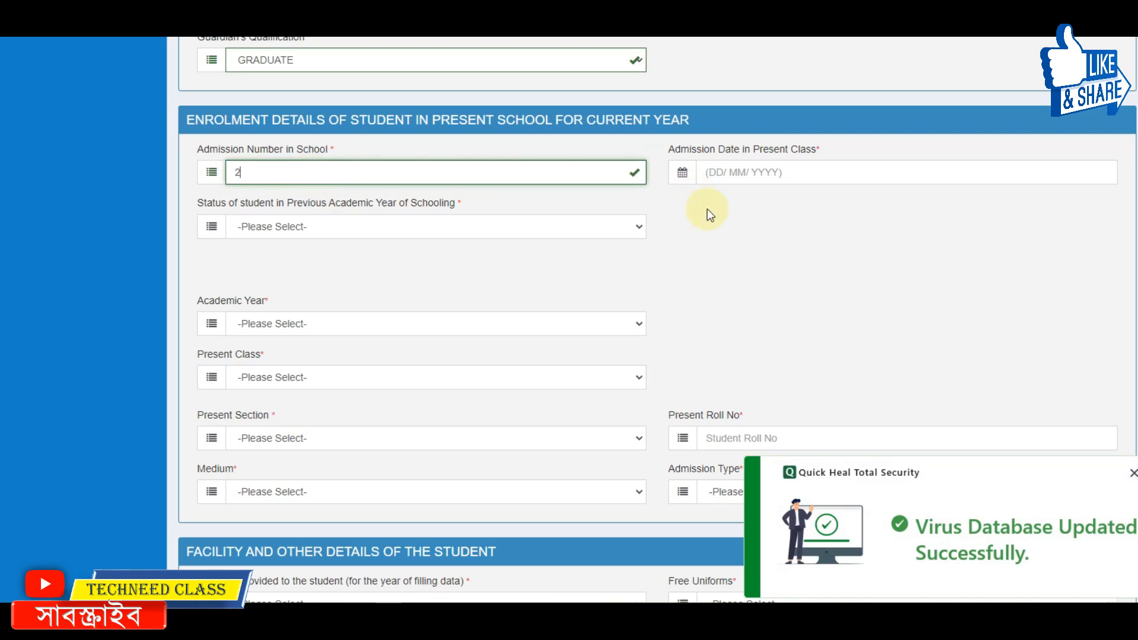
left_click(743, 175)
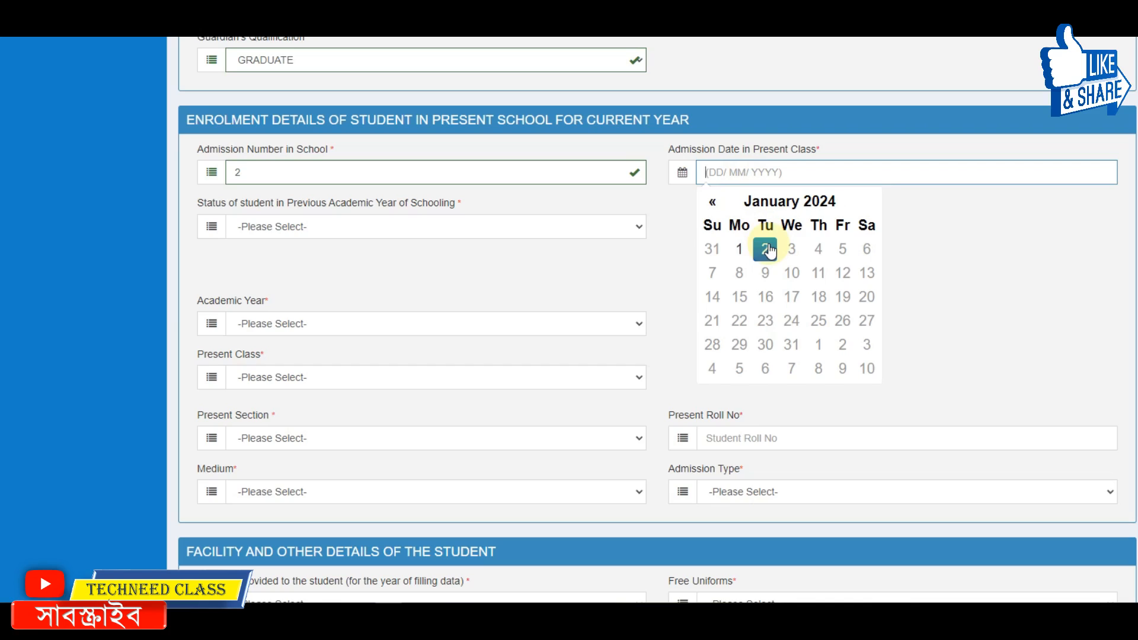
left_click(767, 250)
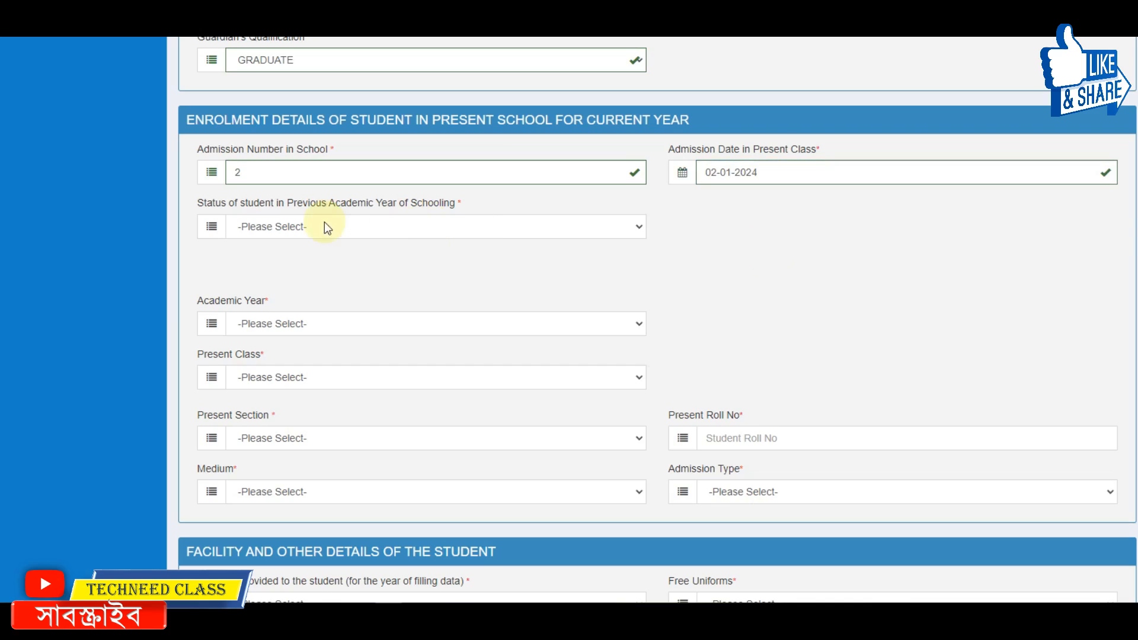
- Set the student's previous academic year status to None/Not Studying and the academic year to 2024
left_click(290, 225)
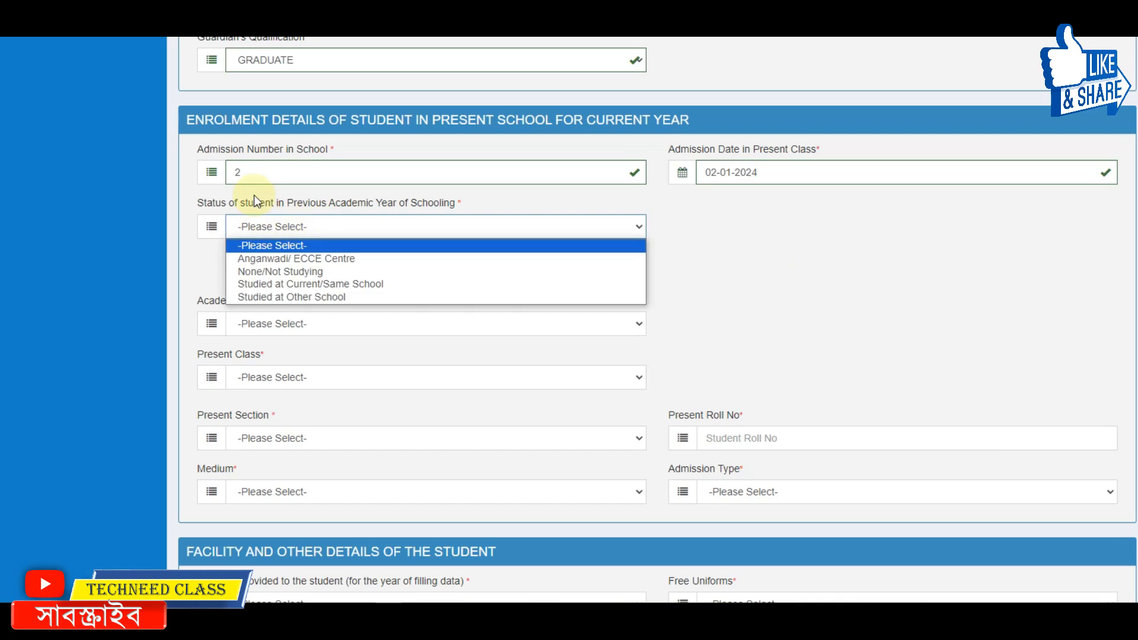
left_click(272, 271)
left_click(261, 329)
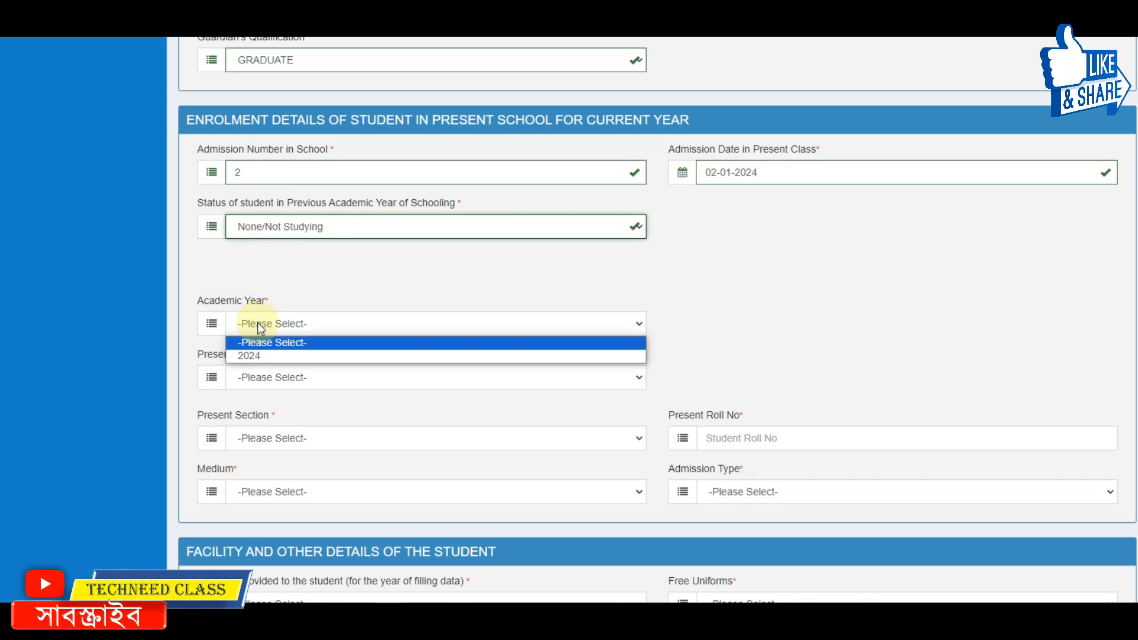
left_click(259, 356)
- Set the present class to PRE PRIMARY and enter 2 as the present roll number
scroll(286, 287, "down", 3)
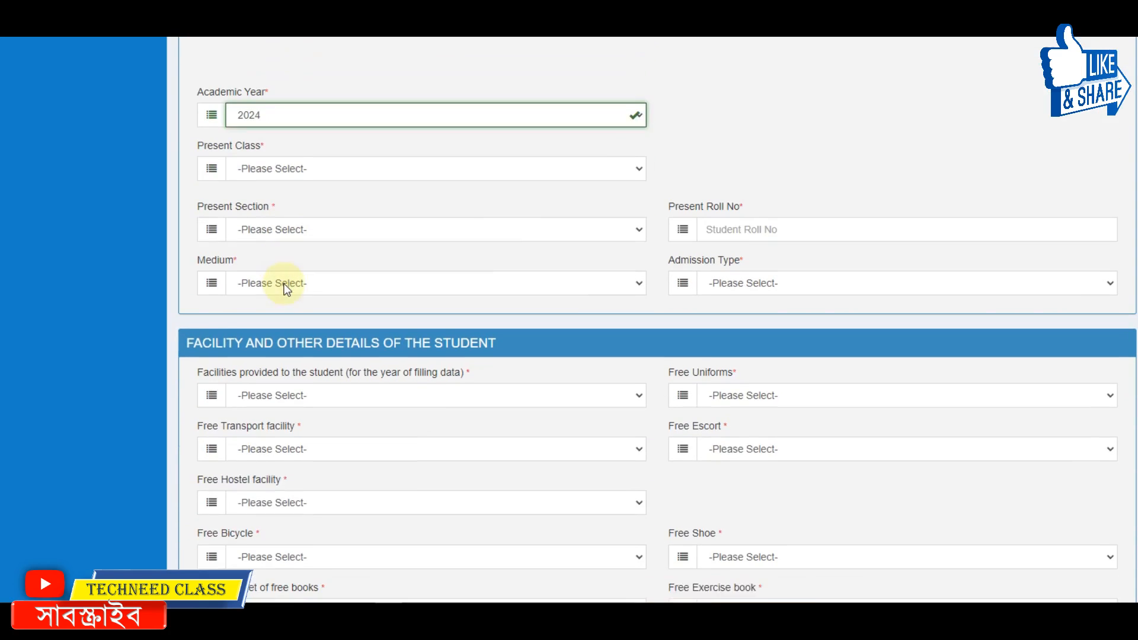
left_click(276, 162)
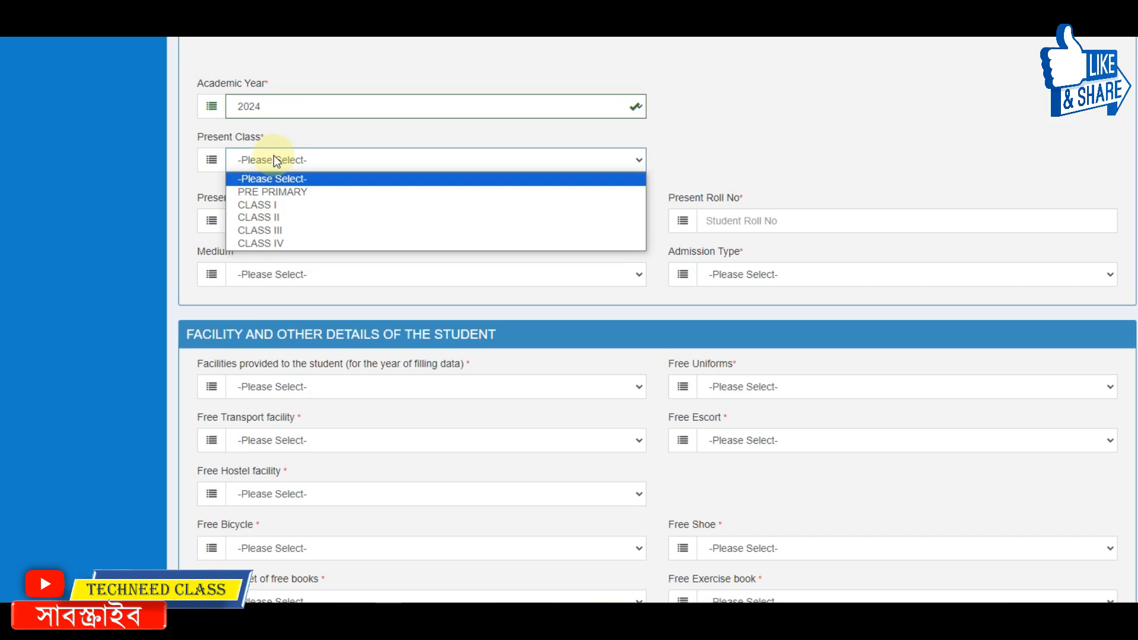
left_click(279, 195)
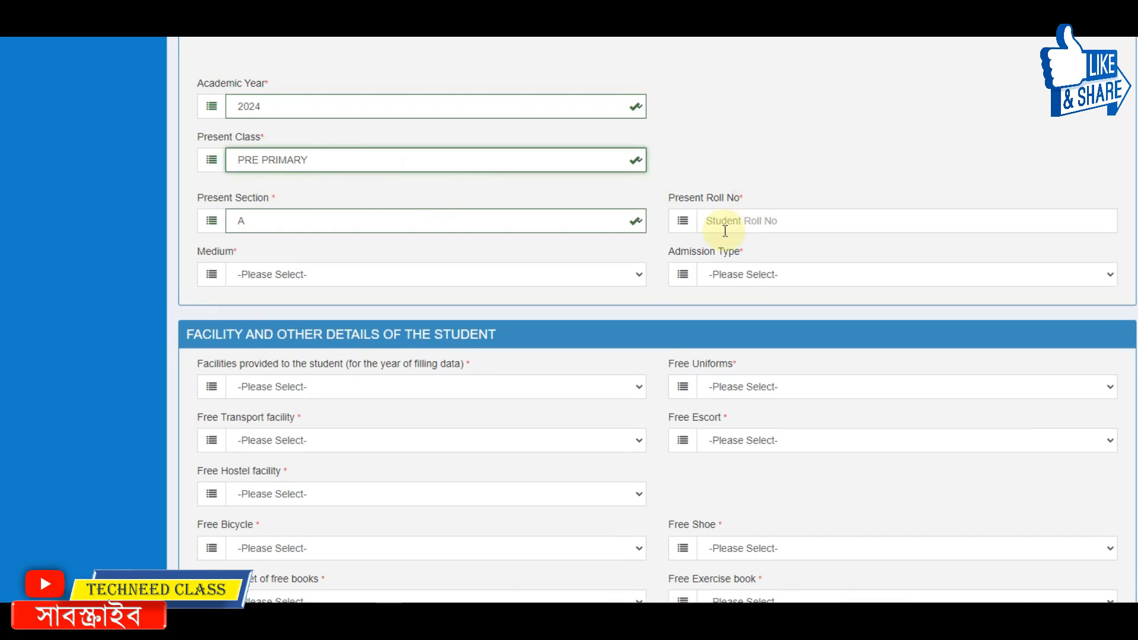
left_click(729, 220)
type("2")
- Set the medium to BENGALI and the admission type to FIRST TIME ADMISSION
left_click(292, 274)
left_click(282, 306)
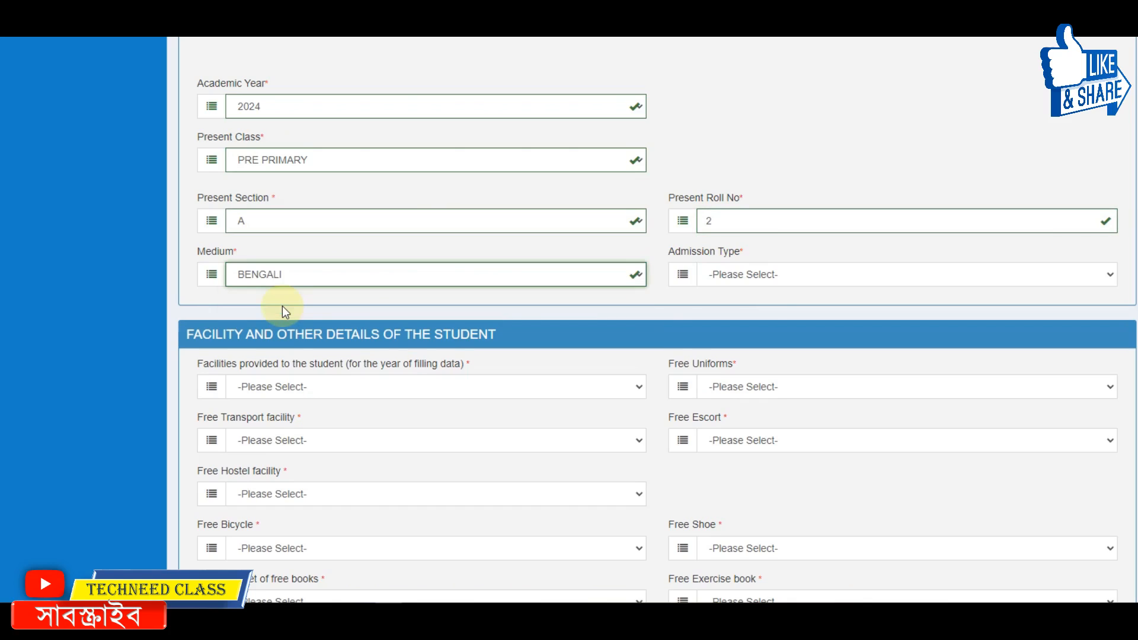
left_click(749, 276)
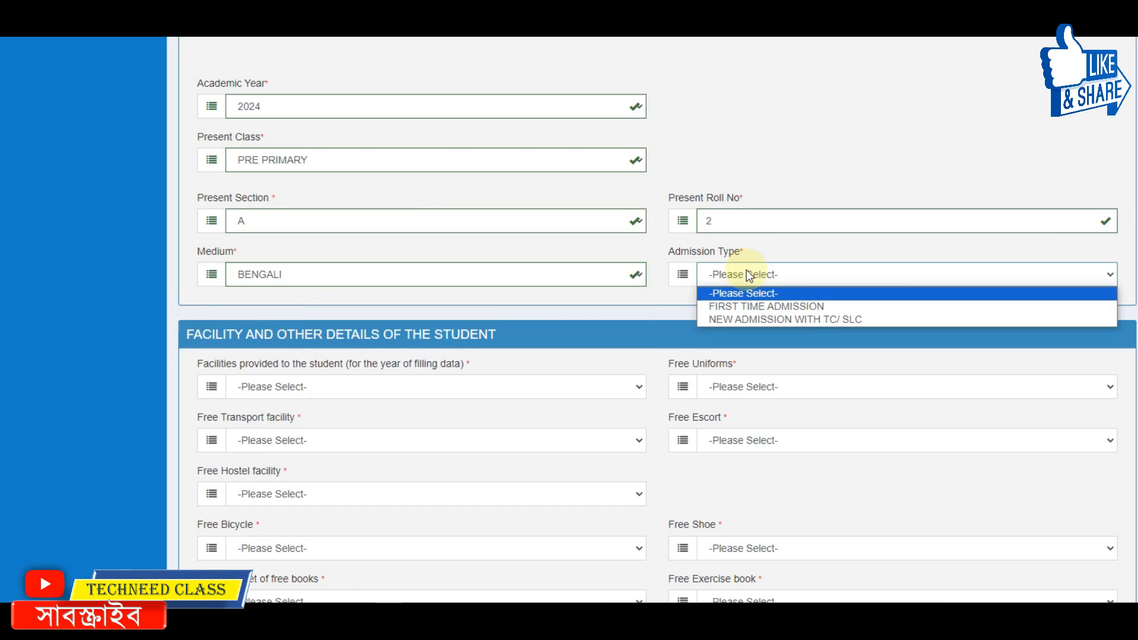
left_click(753, 308)
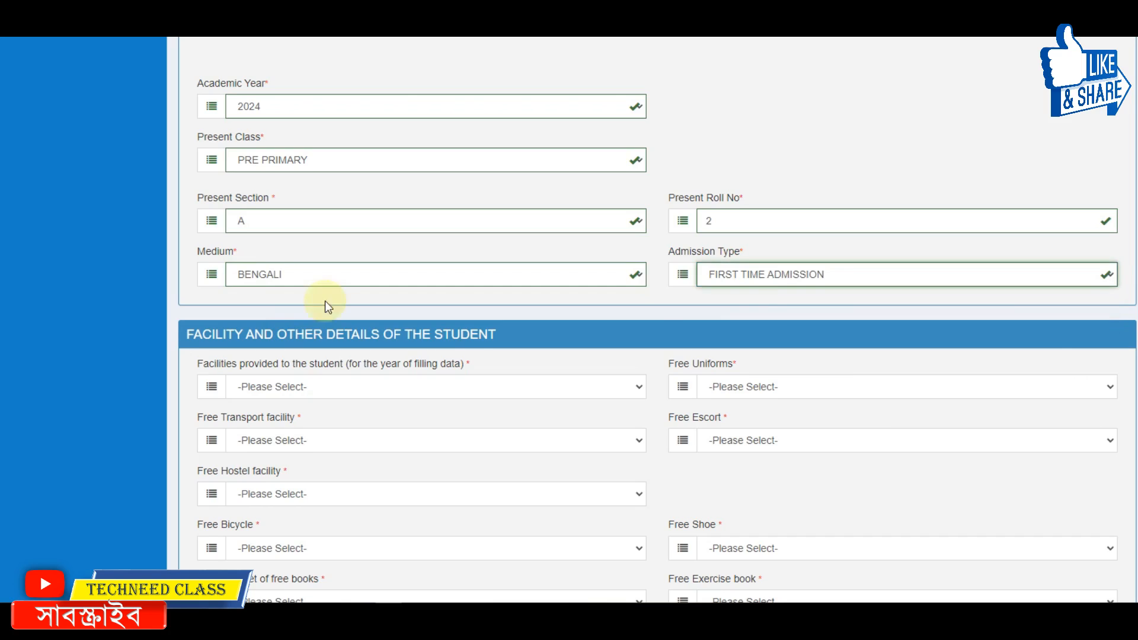
- Mark facilities provided to the student for the year of filling data as YES
scroll(296, 292, "down", 1)
scroll(295, 292, "down", 2)
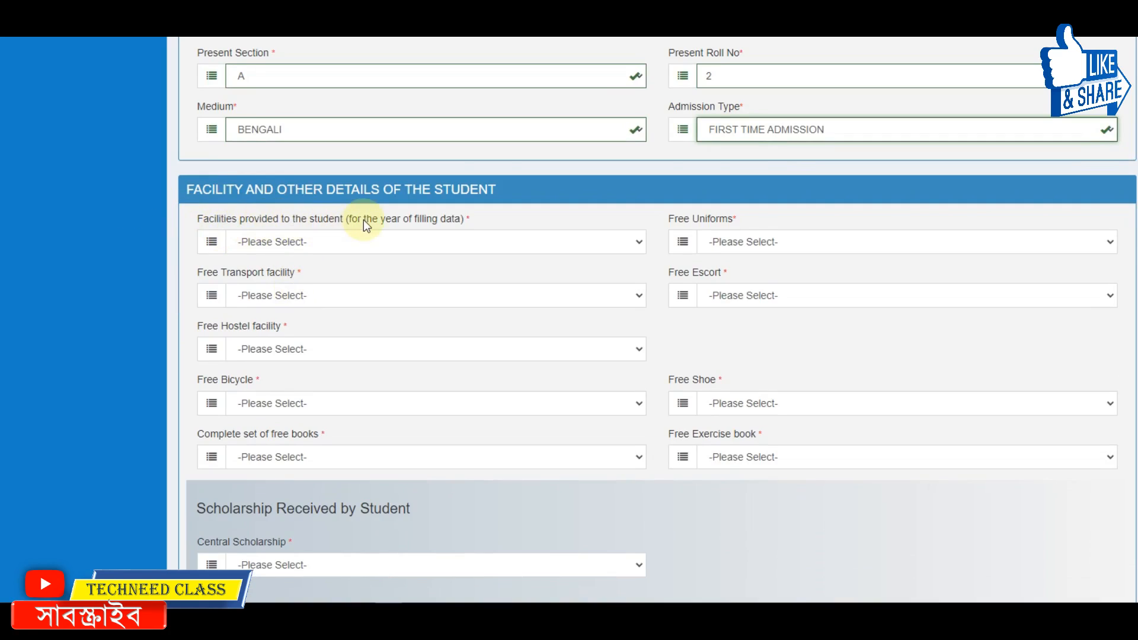
left_click(291, 241)
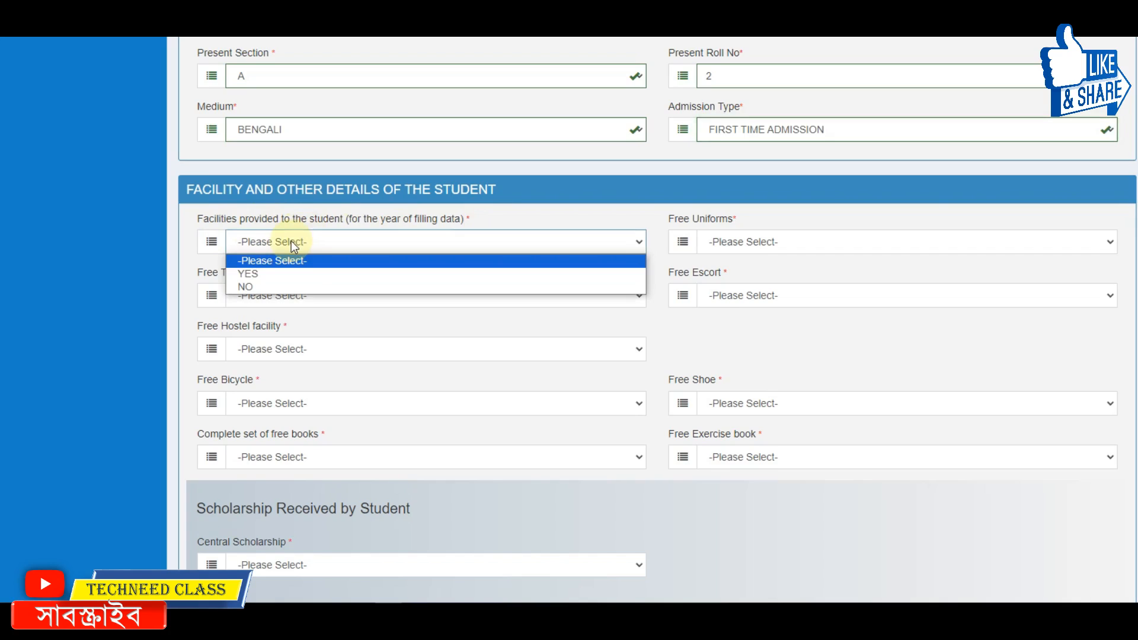
left_click(253, 275)
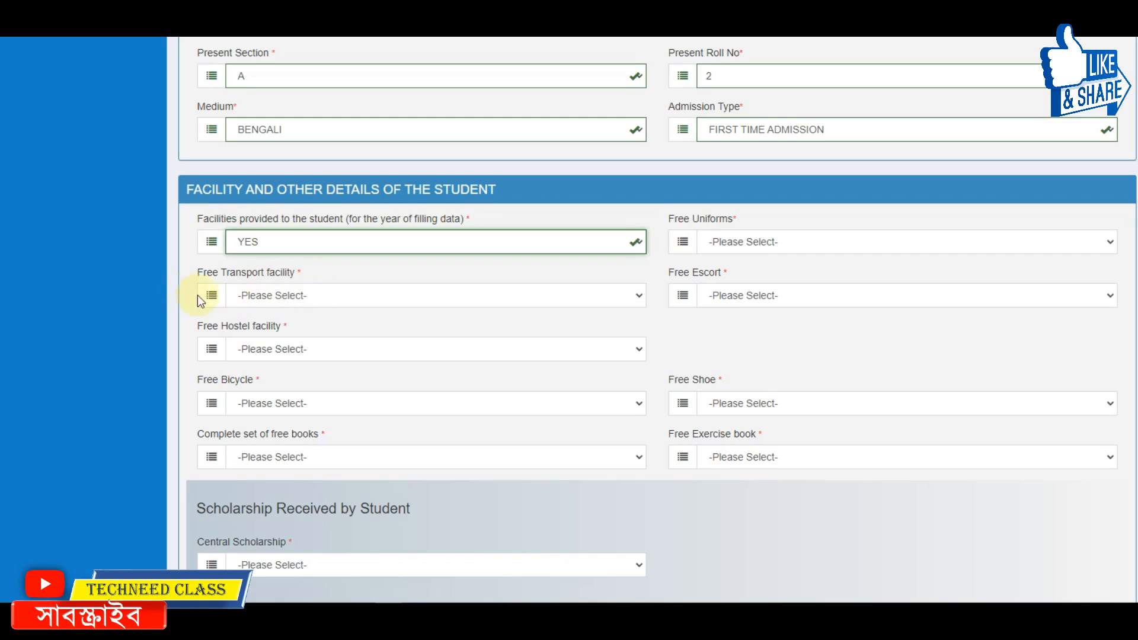
- Set both the free transport facility and the free hostel facility to NO
left_click(302, 295)
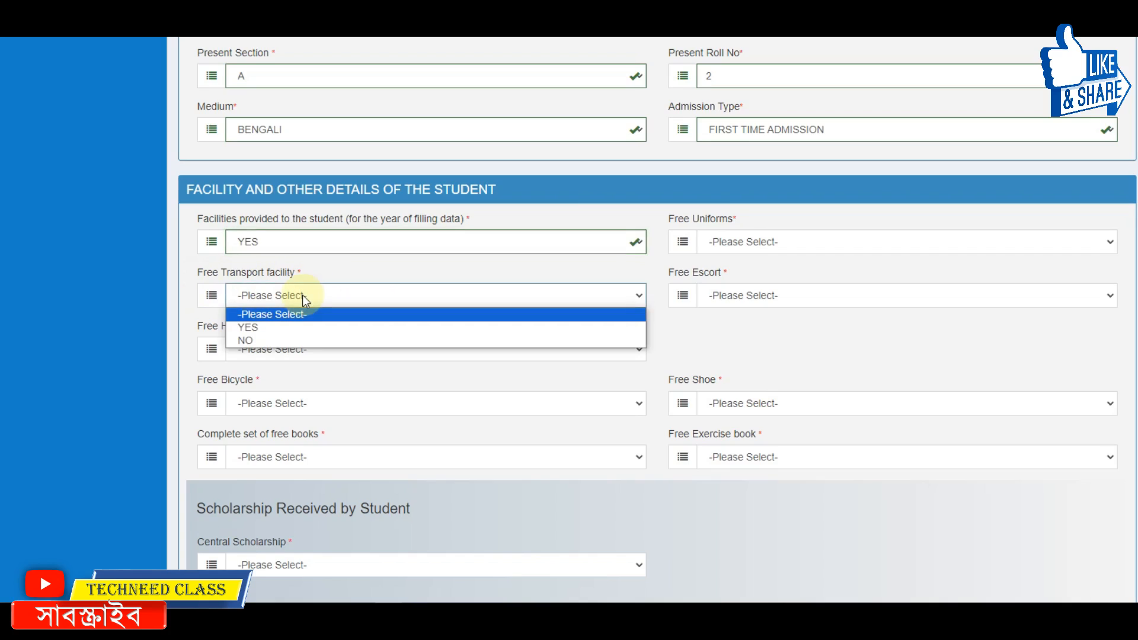
left_click(257, 341)
left_click(269, 343)
left_click(250, 394)
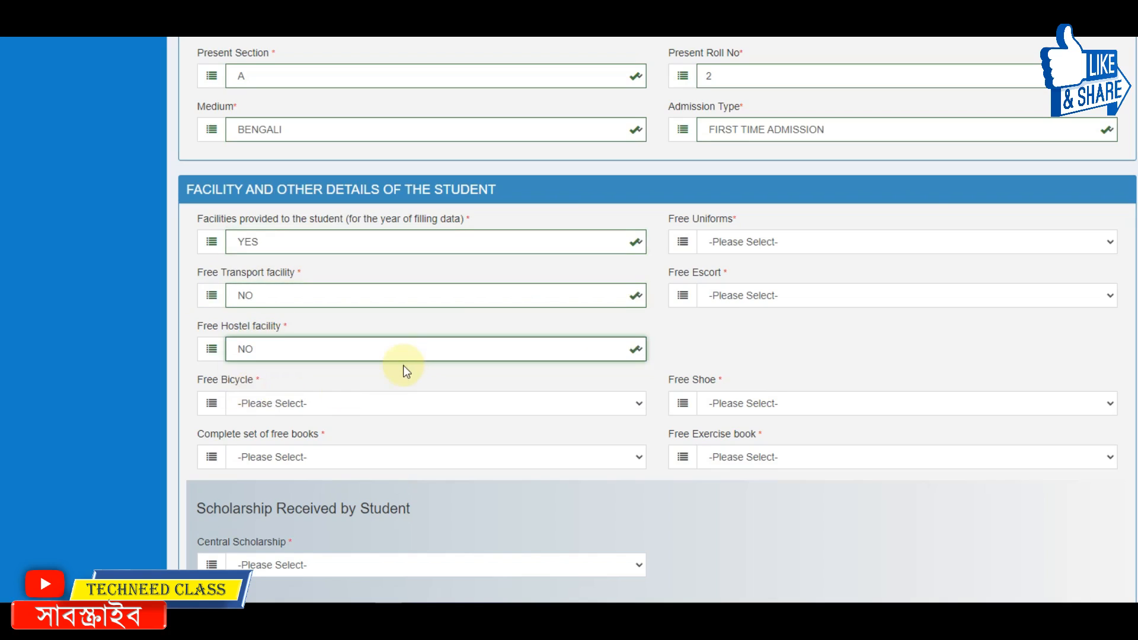
- Set free bicycle to NO and complete set of free books to YES
scroll(403, 362, "down", 1)
scroll(403, 363, "down", 1)
left_click(272, 332)
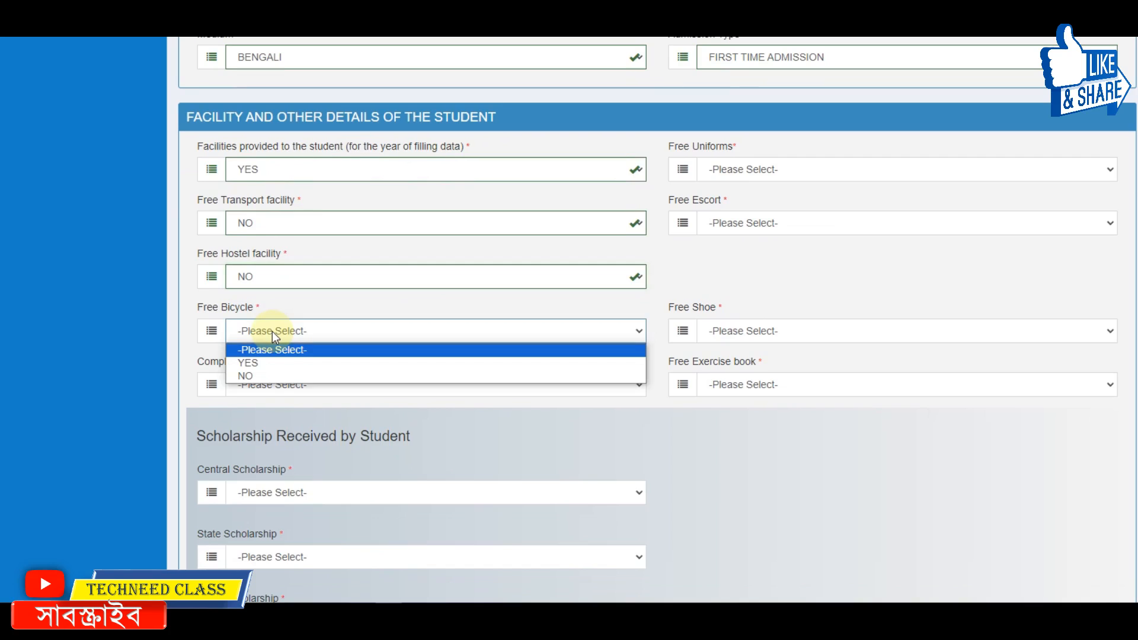
left_click(254, 375)
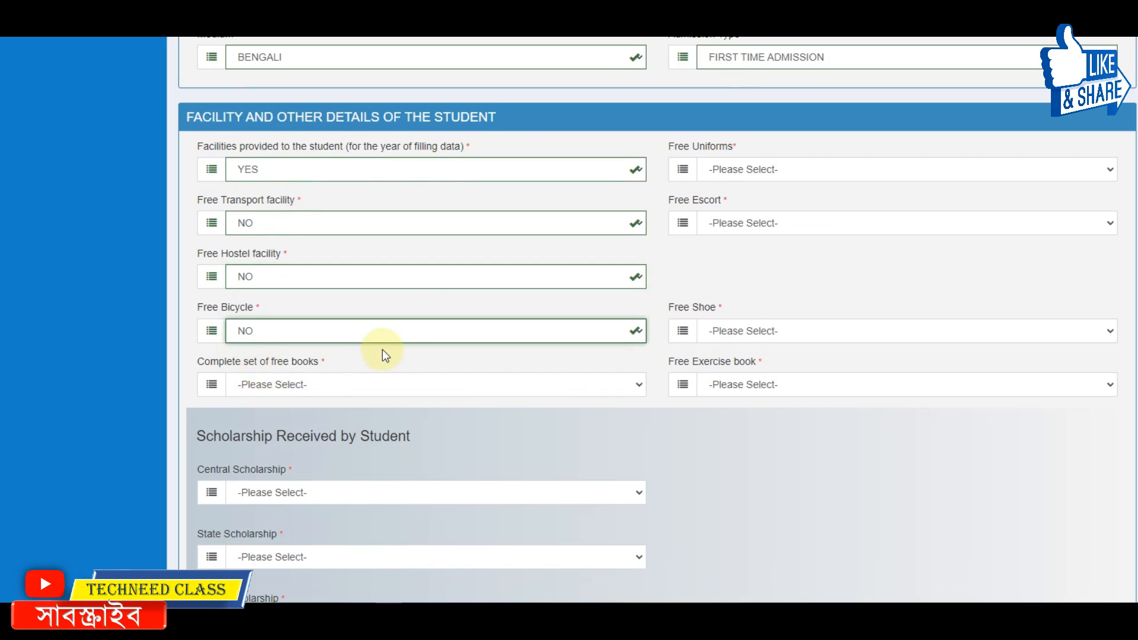
left_click(273, 384)
left_click(252, 414)
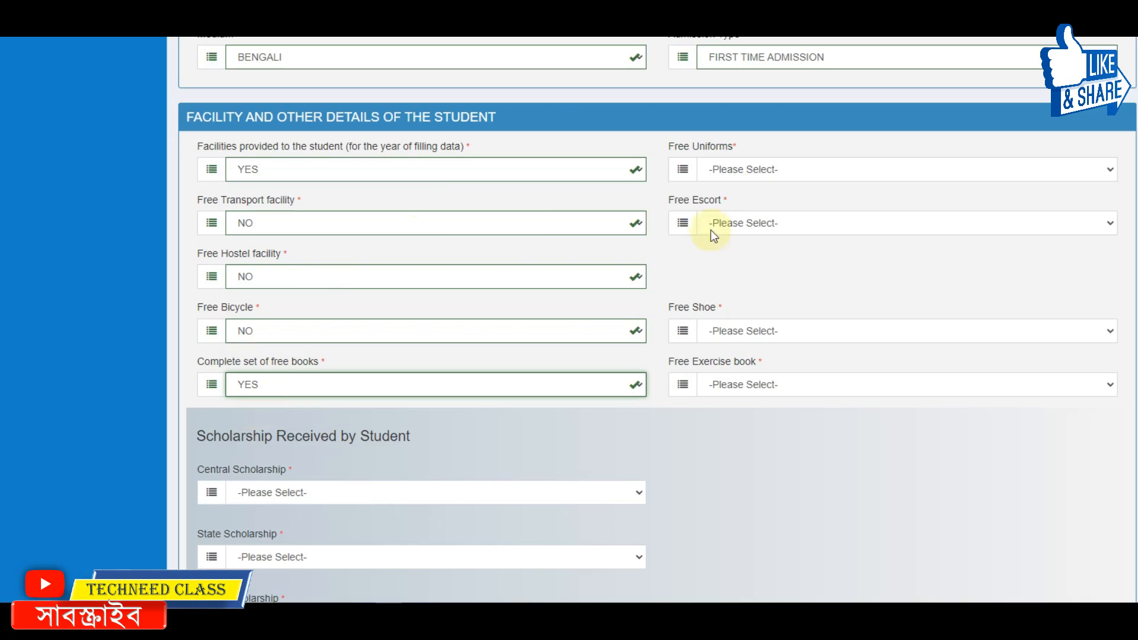
- Set the student's free uniforms facility to YES
left_click(744, 169)
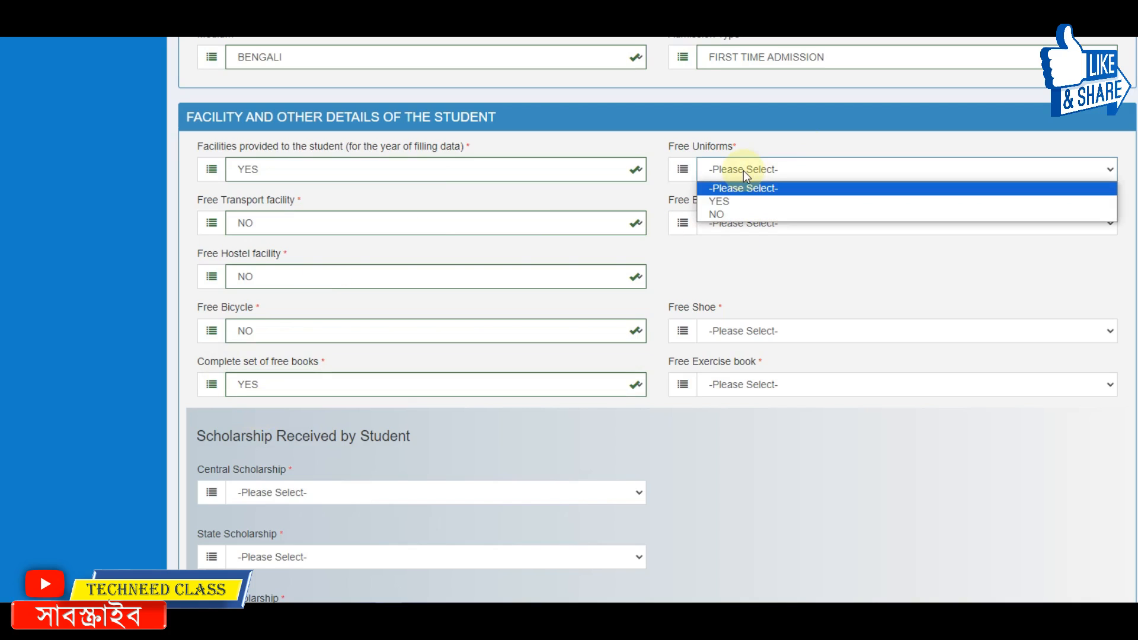
left_click(727, 200)
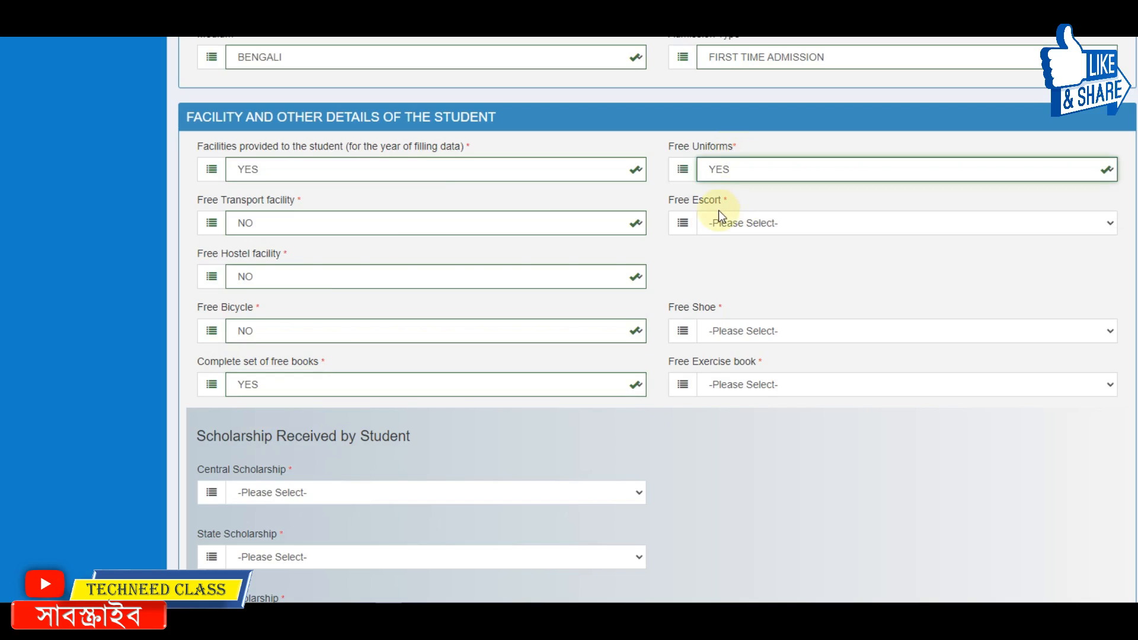
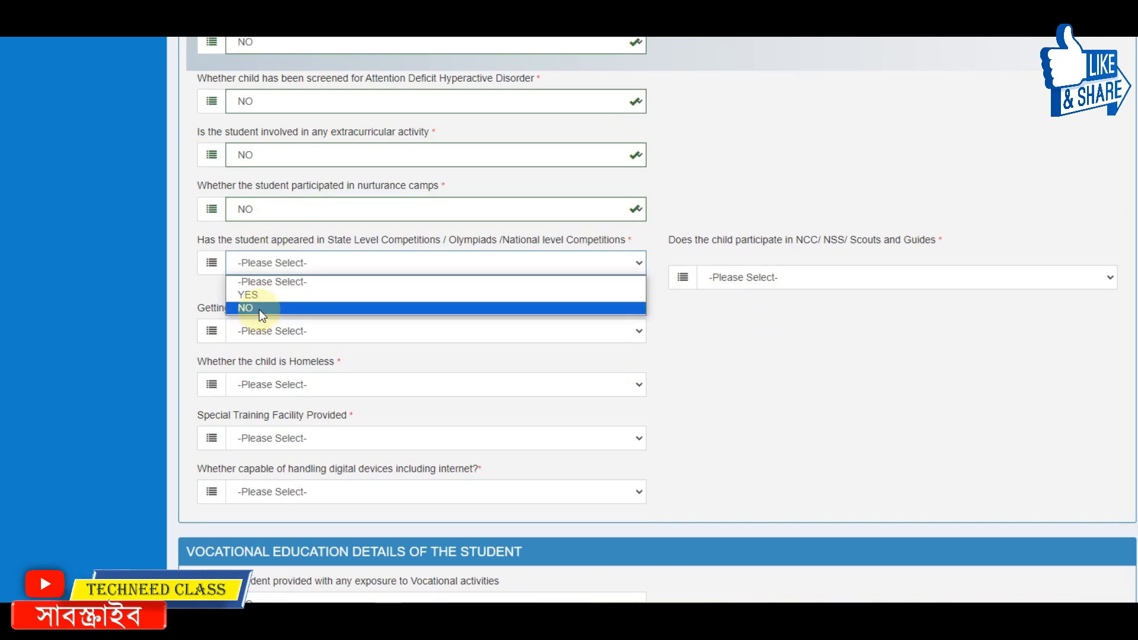
- Set participation in NCC/NSS/Scouts and Guides to NO and free education as per the RTE Act to YES
left_click(740, 282)
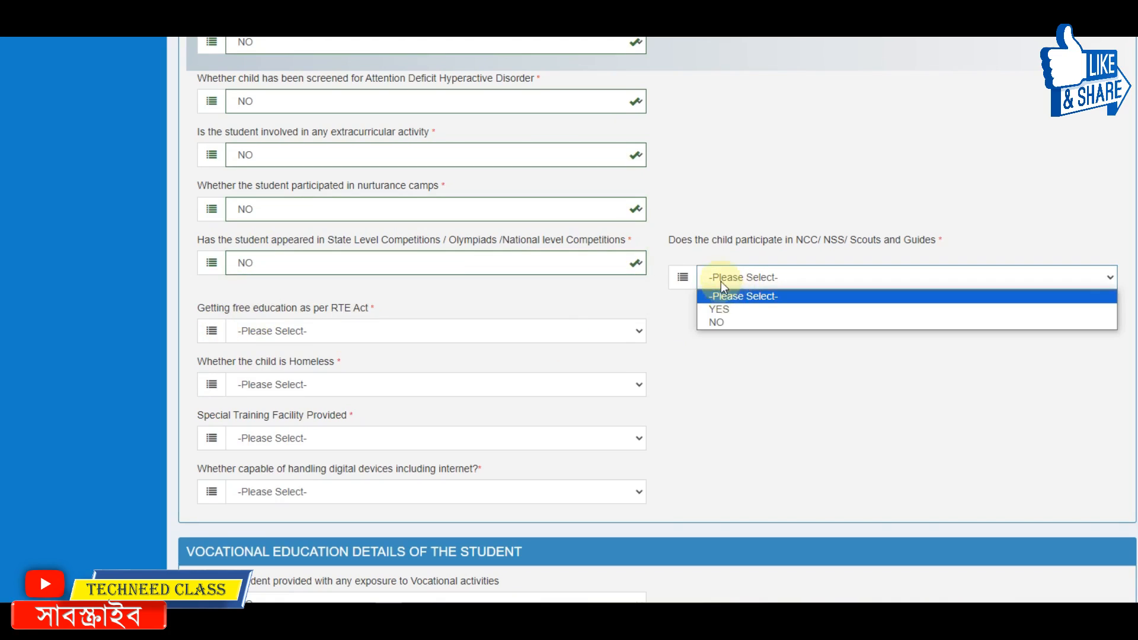
left_click(721, 321)
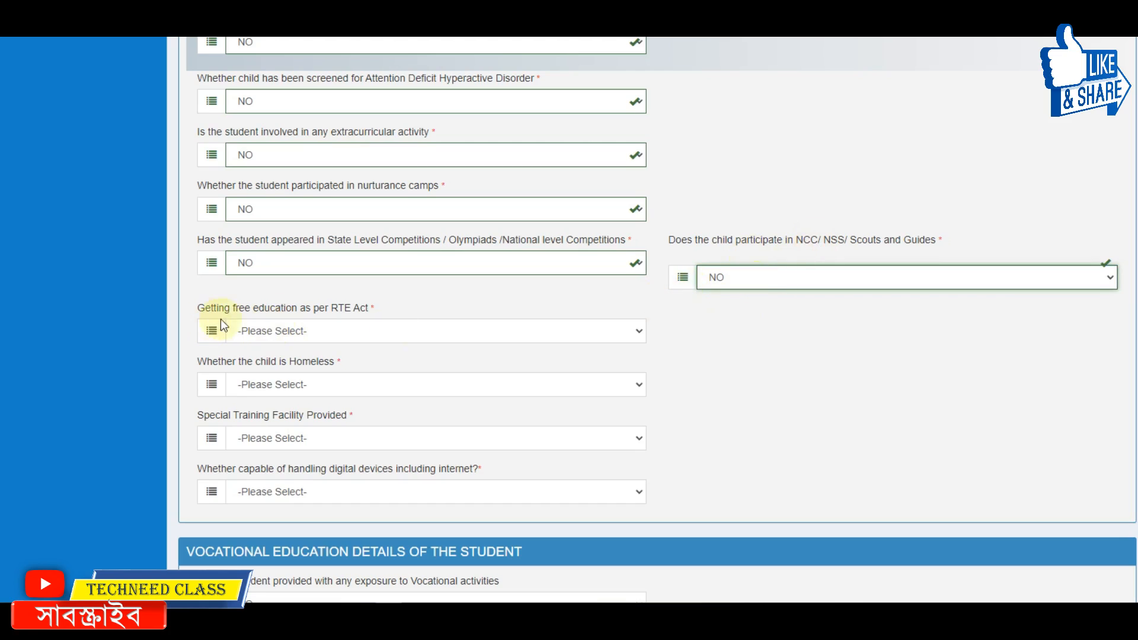
left_click(280, 333)
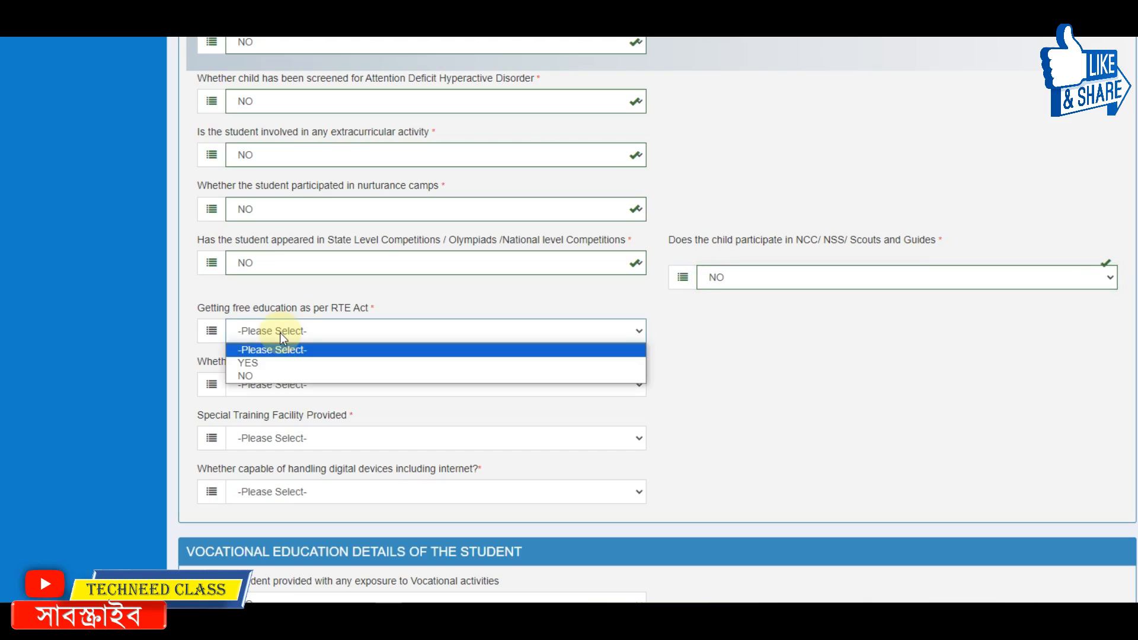
left_click(270, 364)
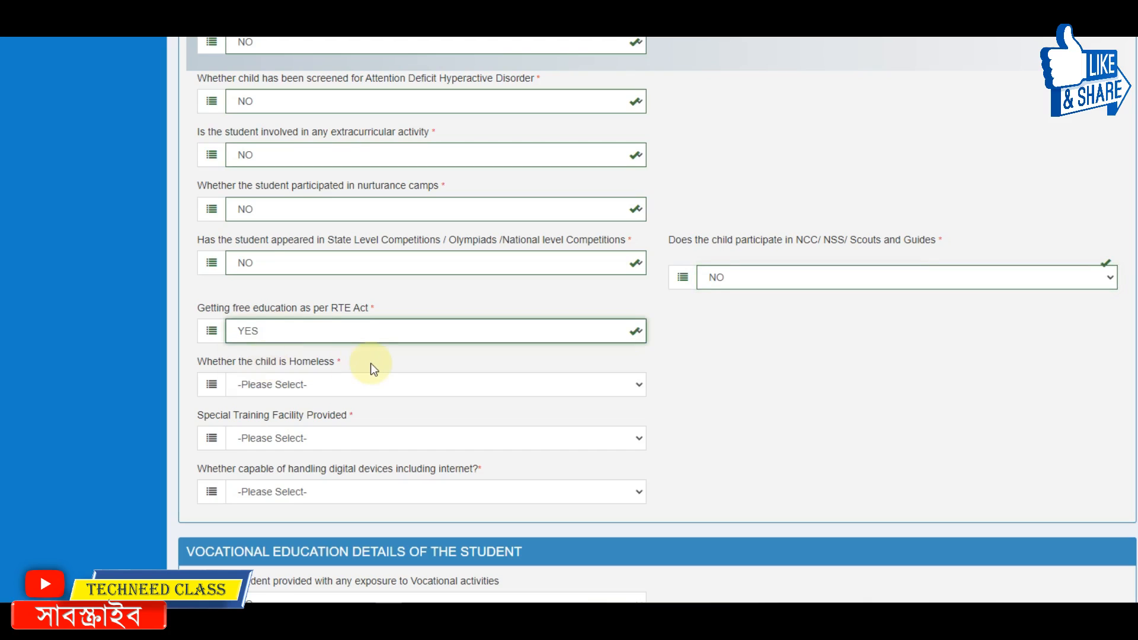
- Set the child's homeless status to NOT APPLICABLE and the special training facility provided to NO
left_click(265, 385)
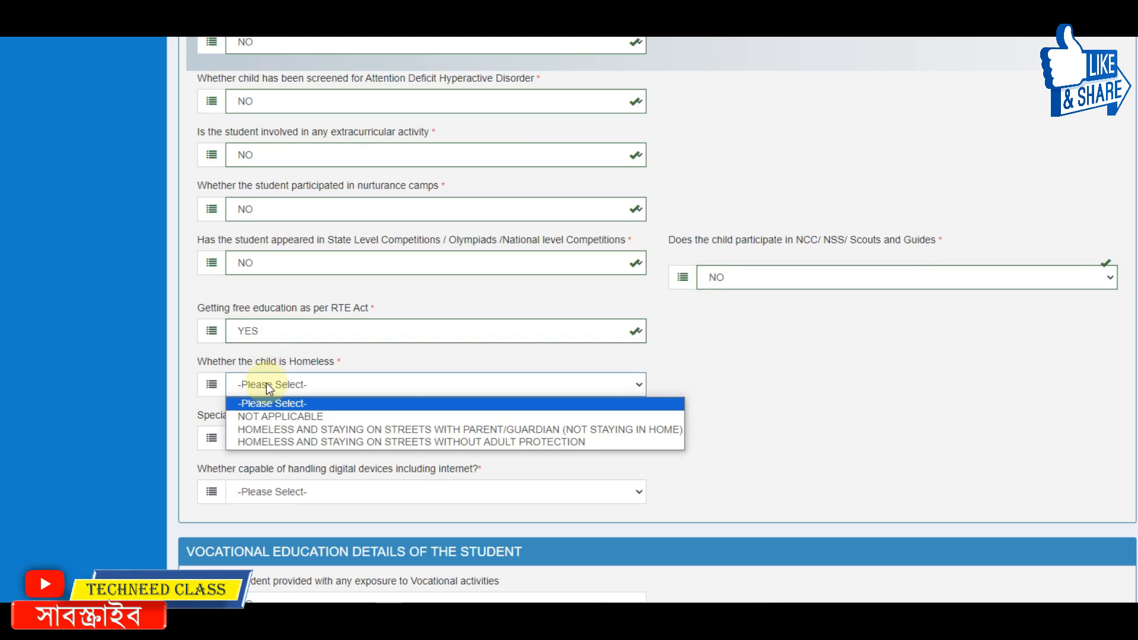
left_click(274, 417)
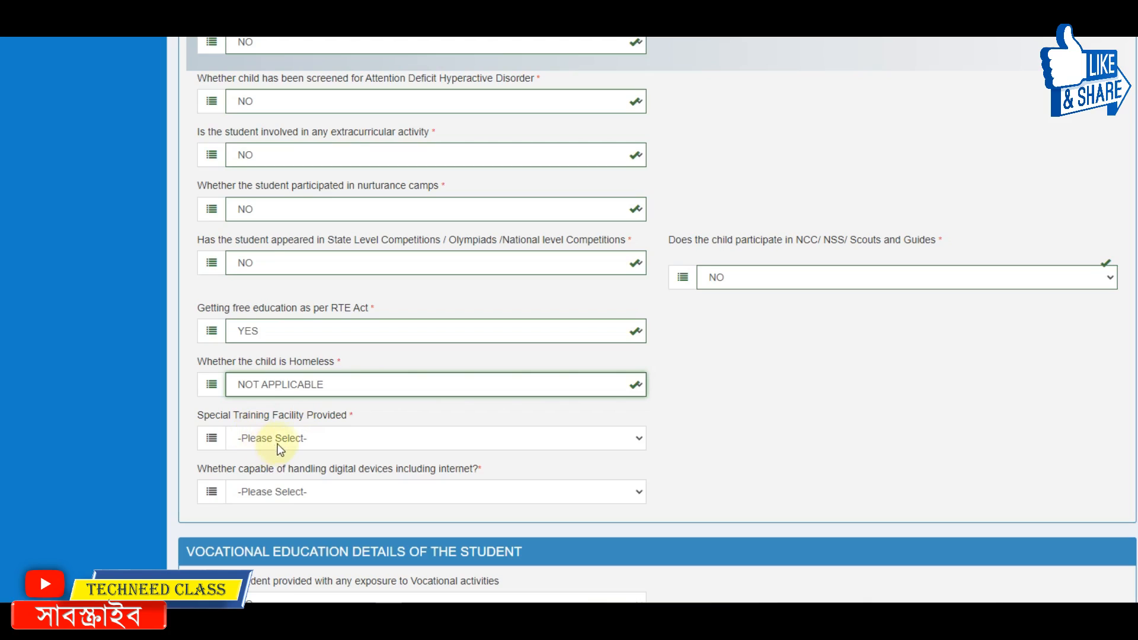
left_click(290, 440)
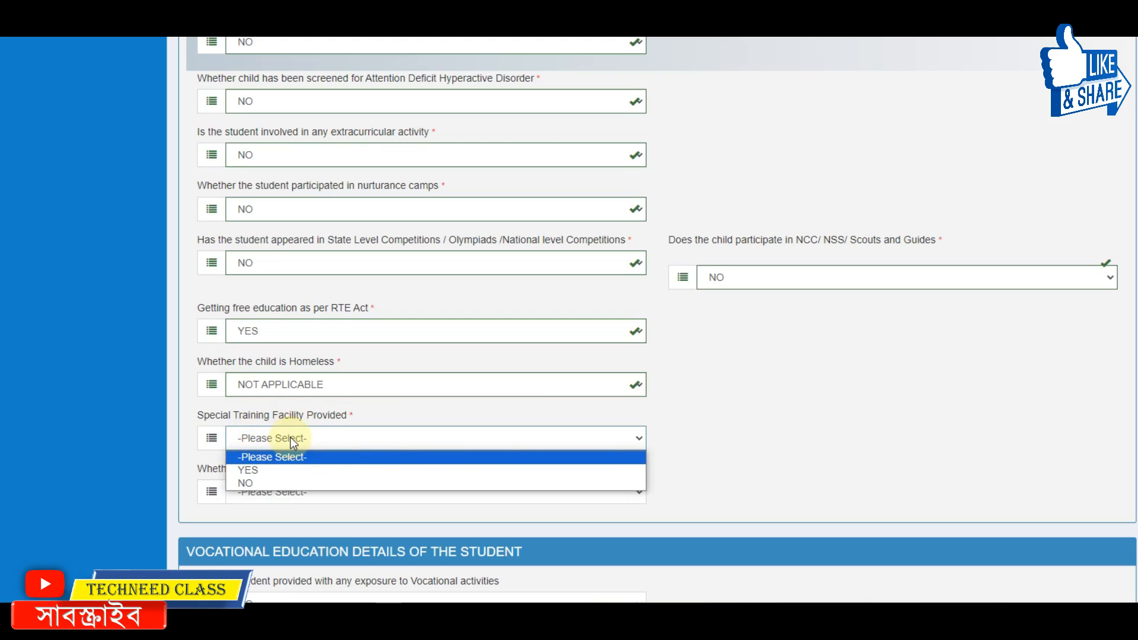
left_click(269, 482)
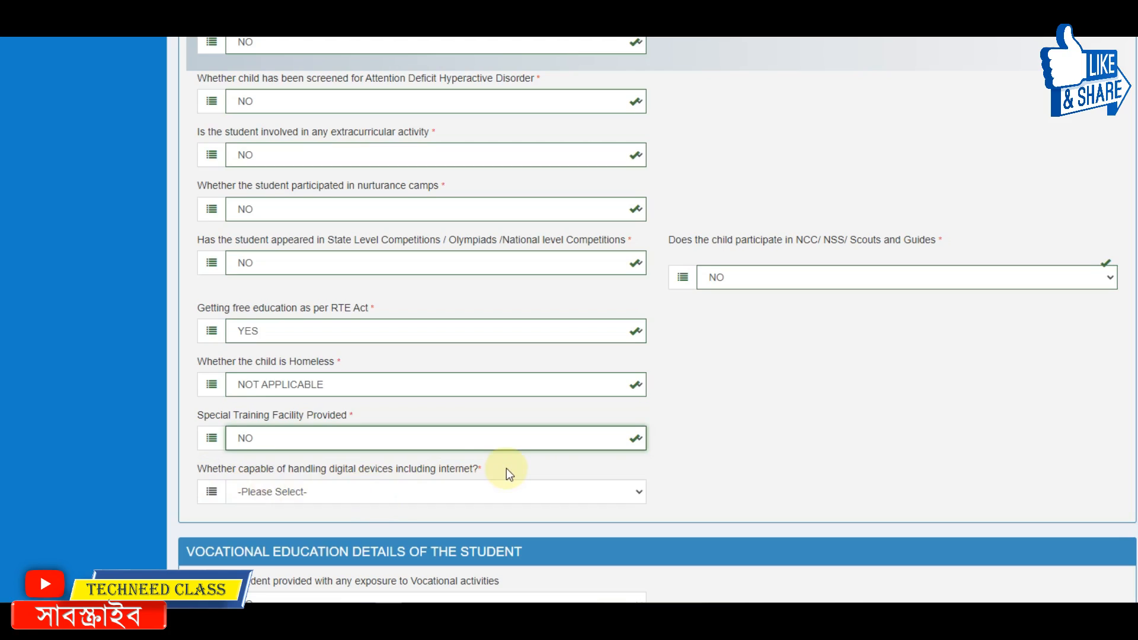
- Set the student's capability of handling digital devices including internet to NO
left_click(308, 492)
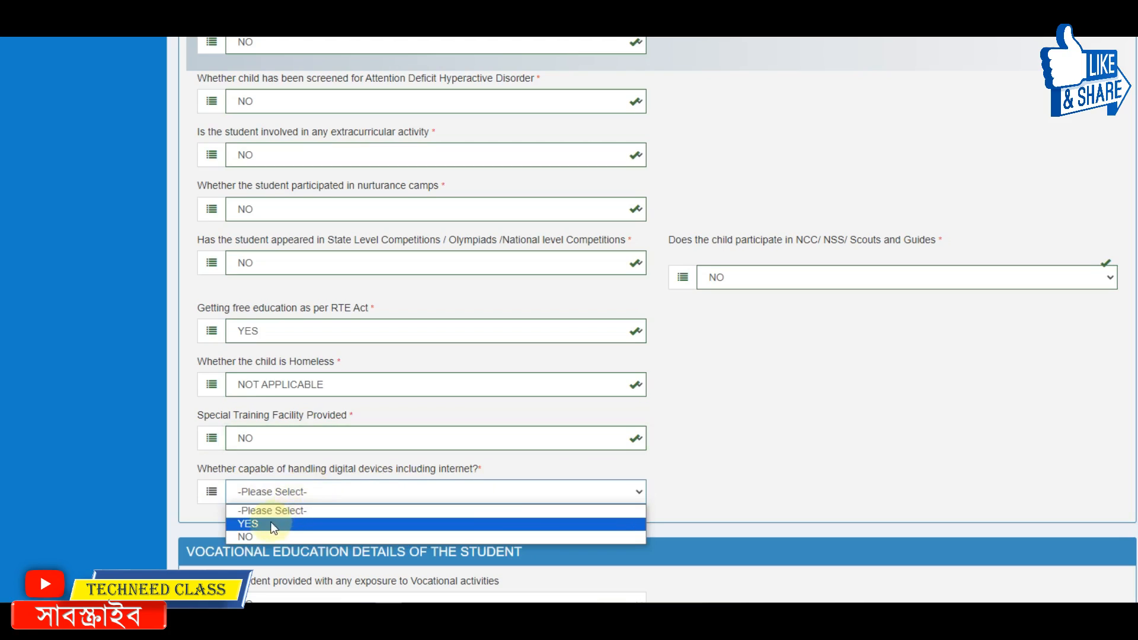
left_click(260, 536)
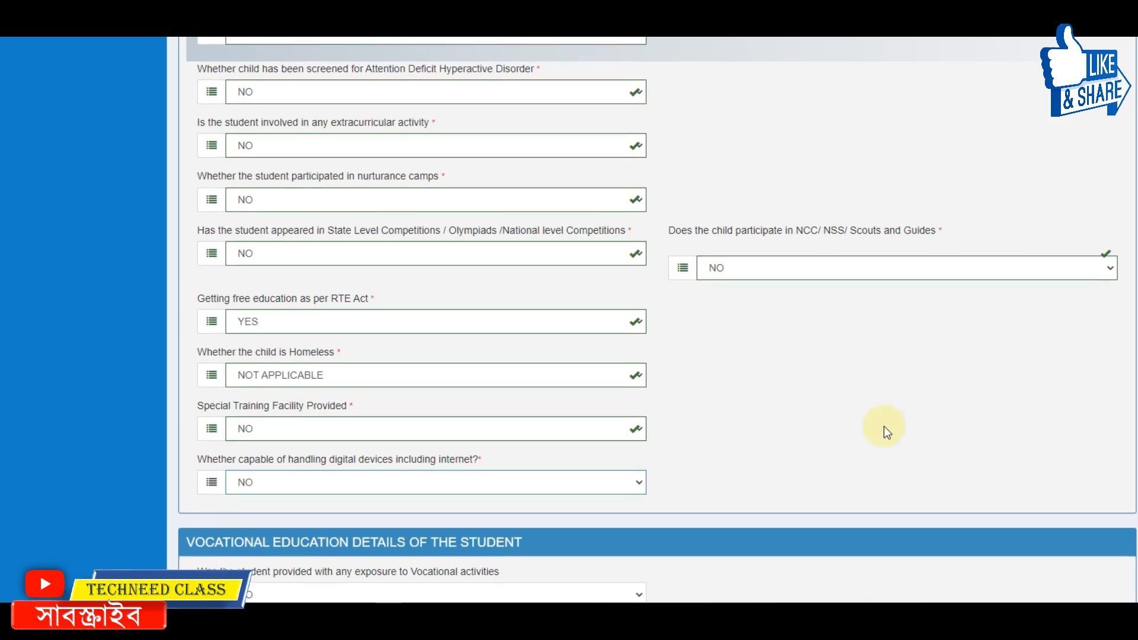
scroll(884, 425, "down", 3)
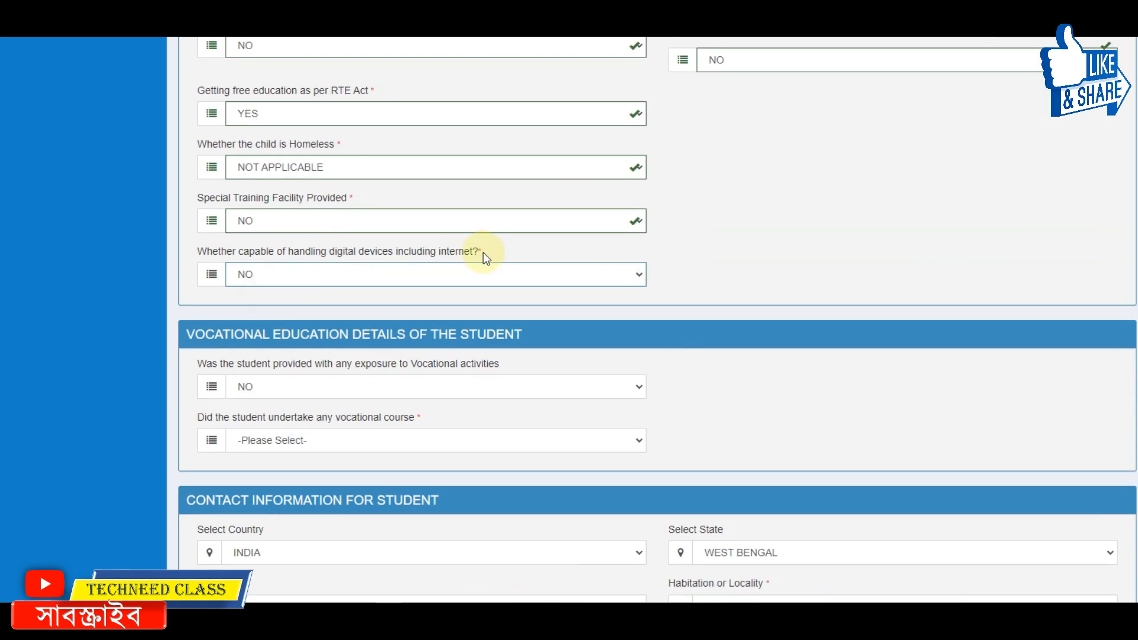
scroll(482, 251, "up", 3)
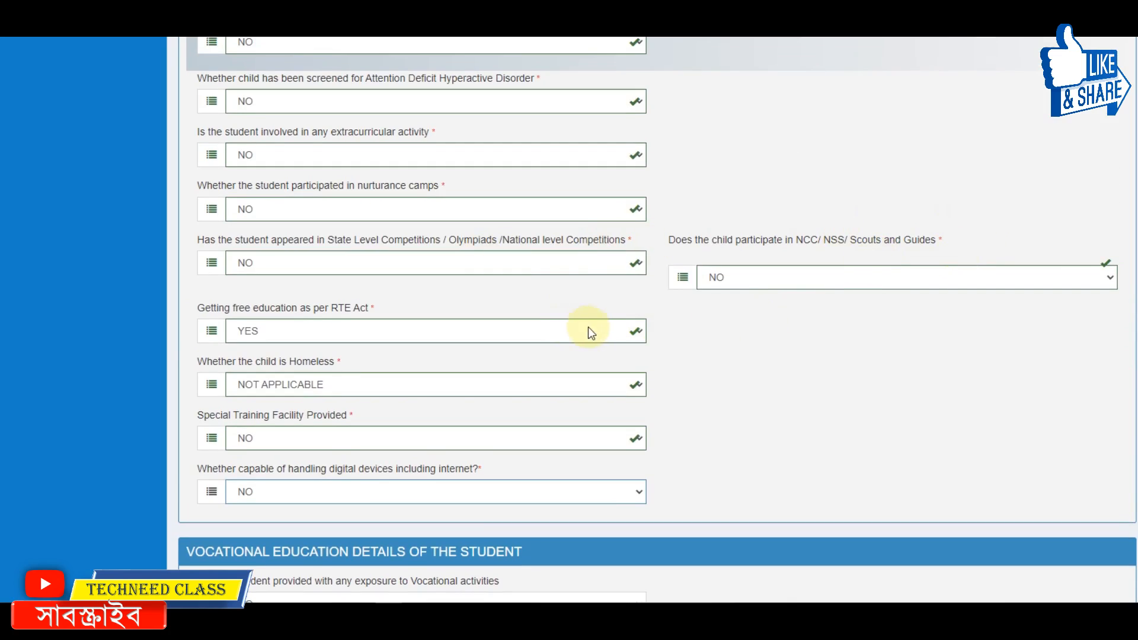
- Set both exposure to vocational activities and vocational course undertaken to NO in the vocational education details
scroll(600, 310, "down", 4)
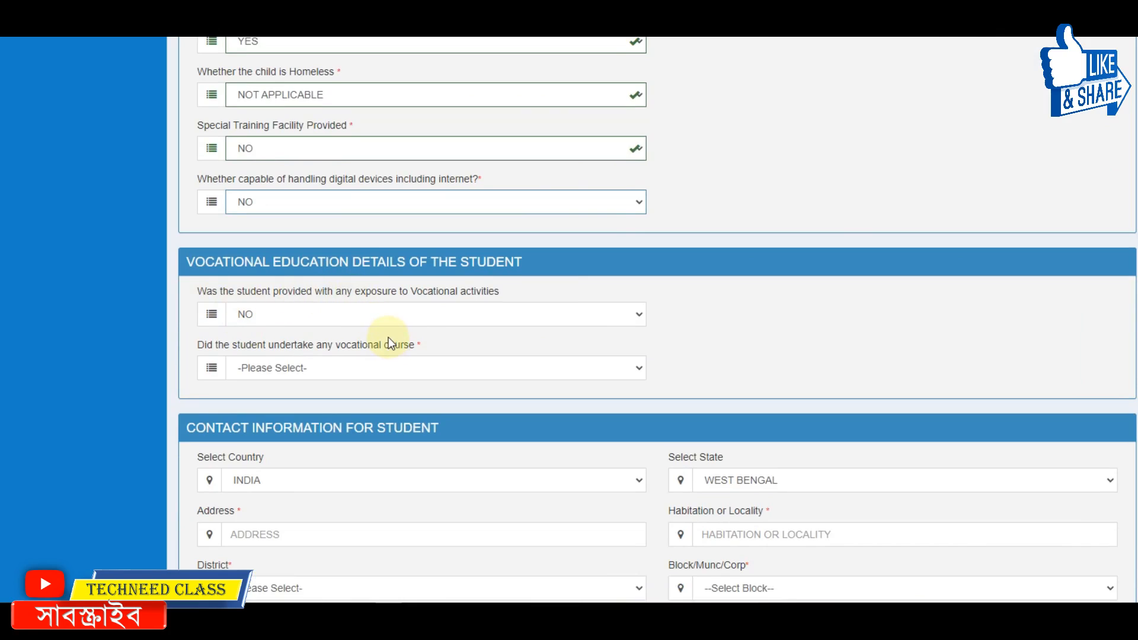
left_click(425, 316)
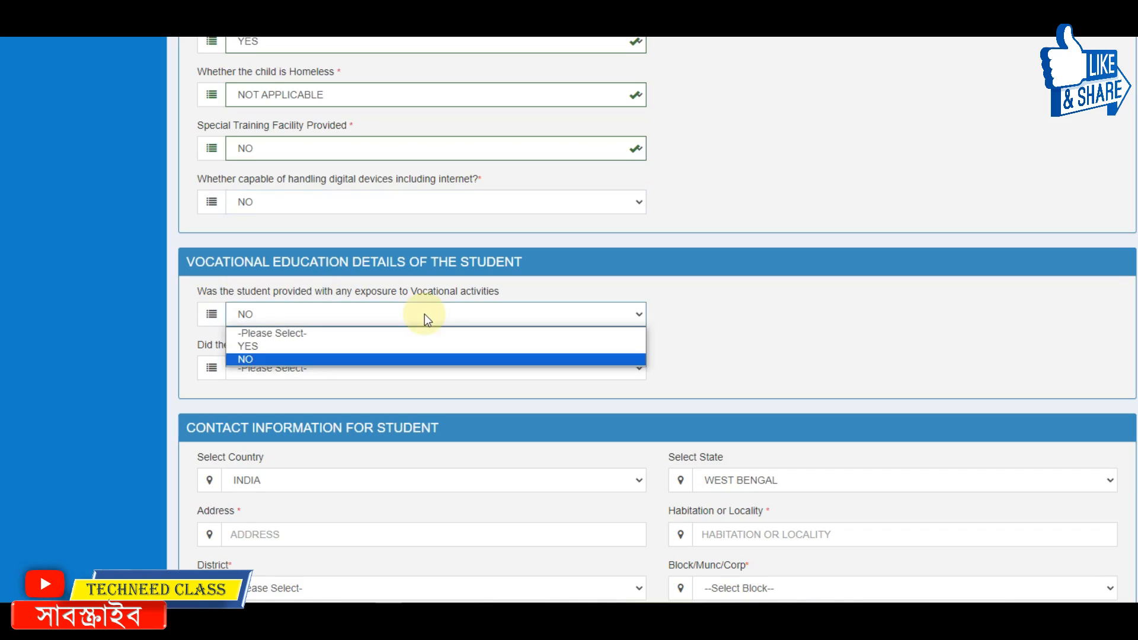
left_click(298, 359)
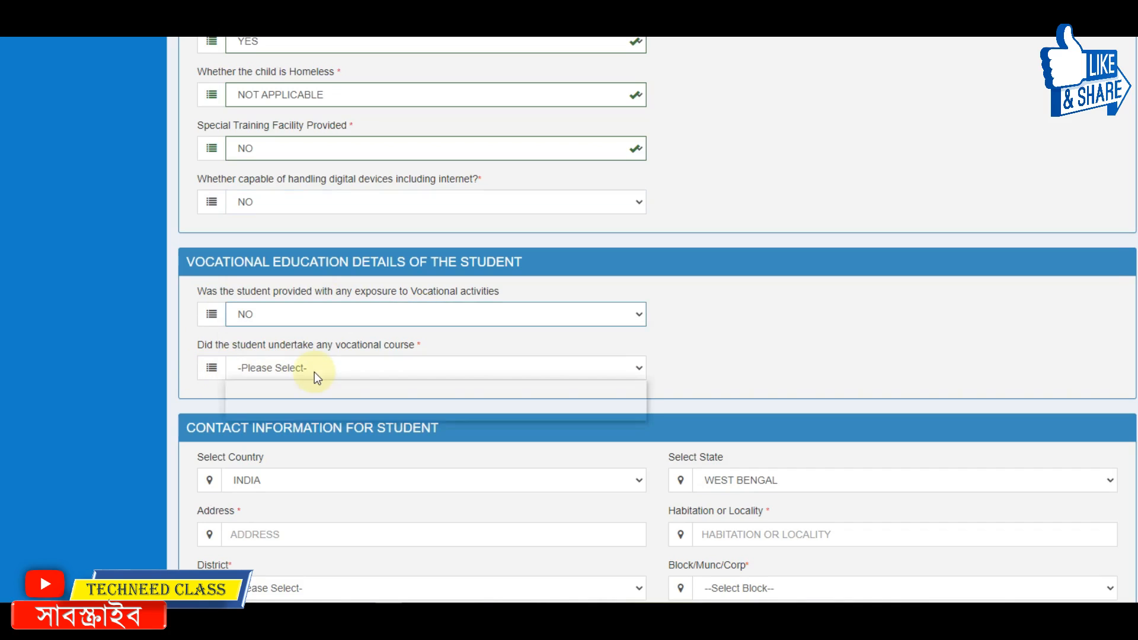
left_click(315, 371)
left_click(252, 410)
- Set the district to COOCHBEHAR and the block to DINHATA-I in the student's contact information
scroll(459, 372, "down", 5)
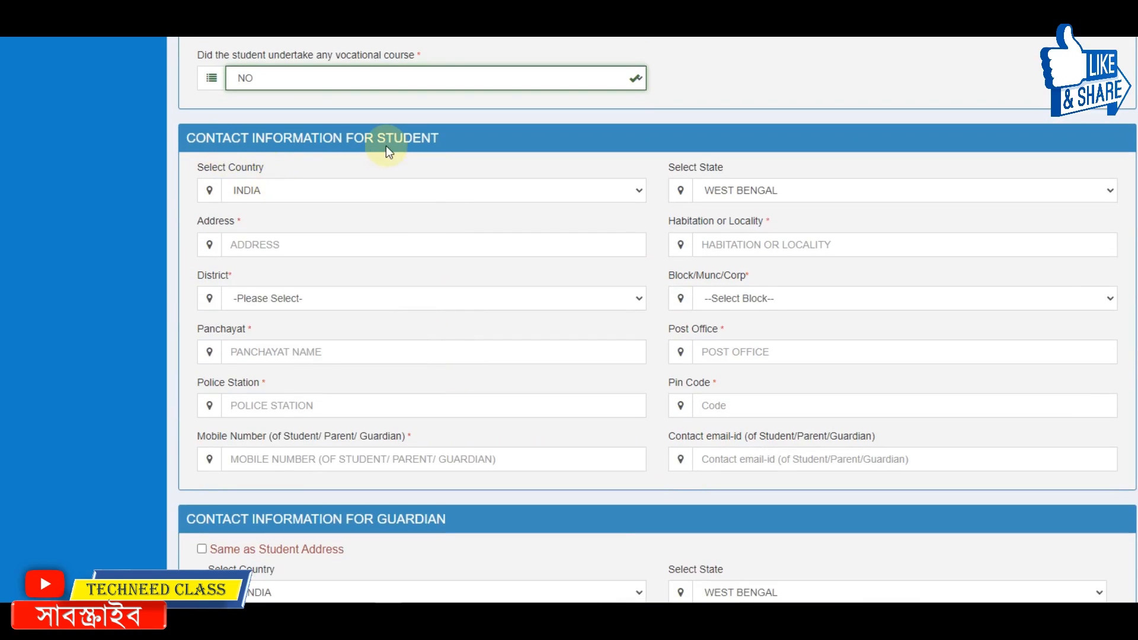
left_click(281, 240)
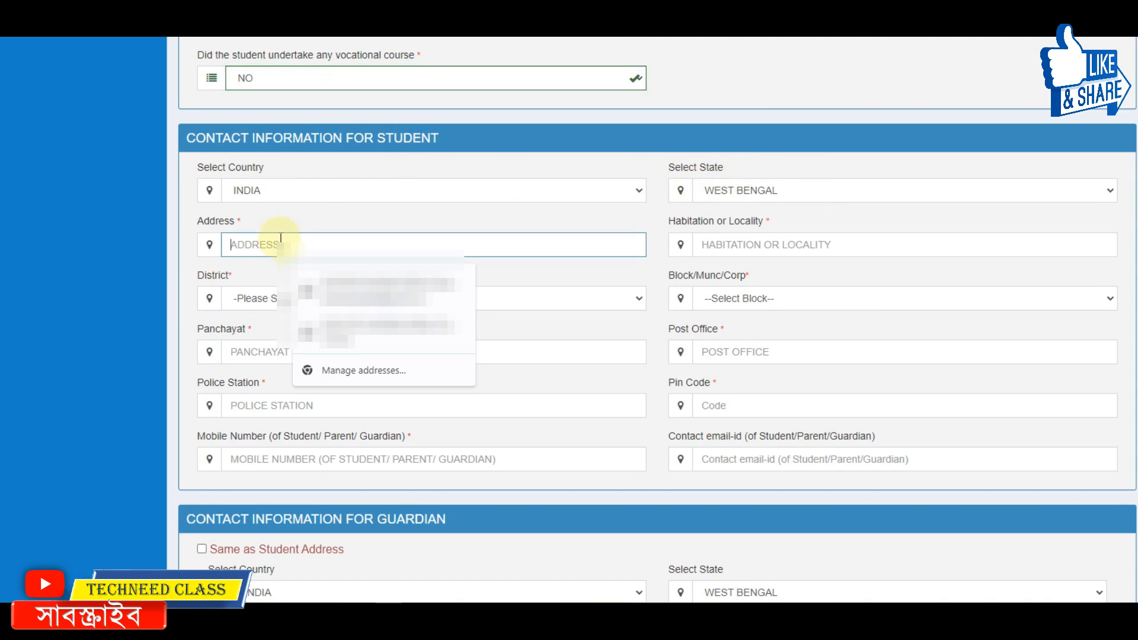
left_click(267, 229)
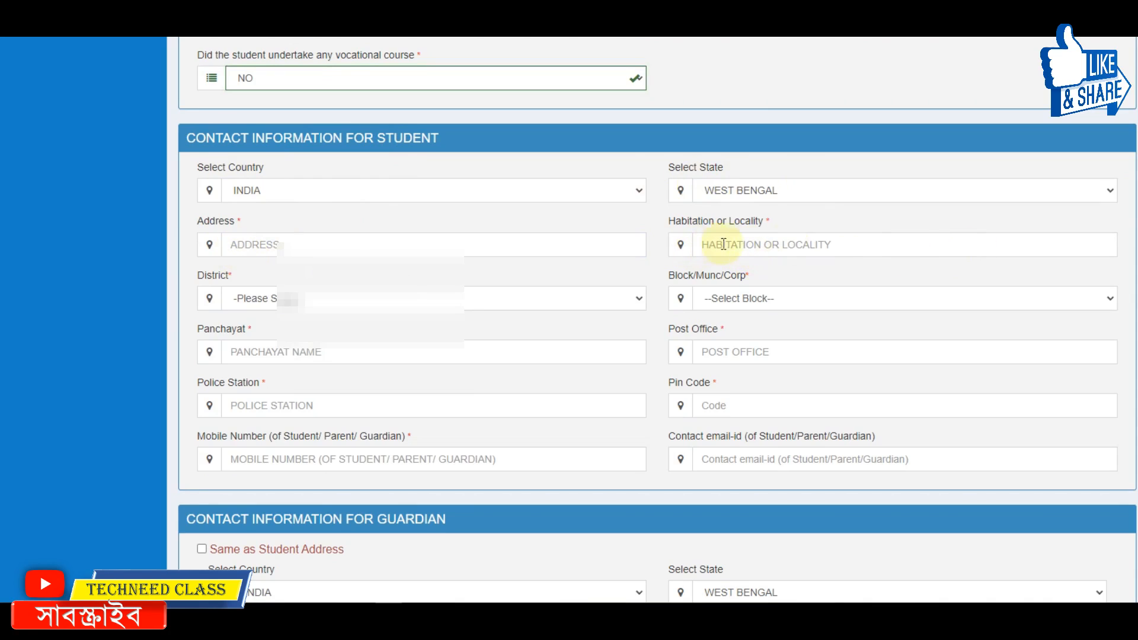
left_click(264, 298)
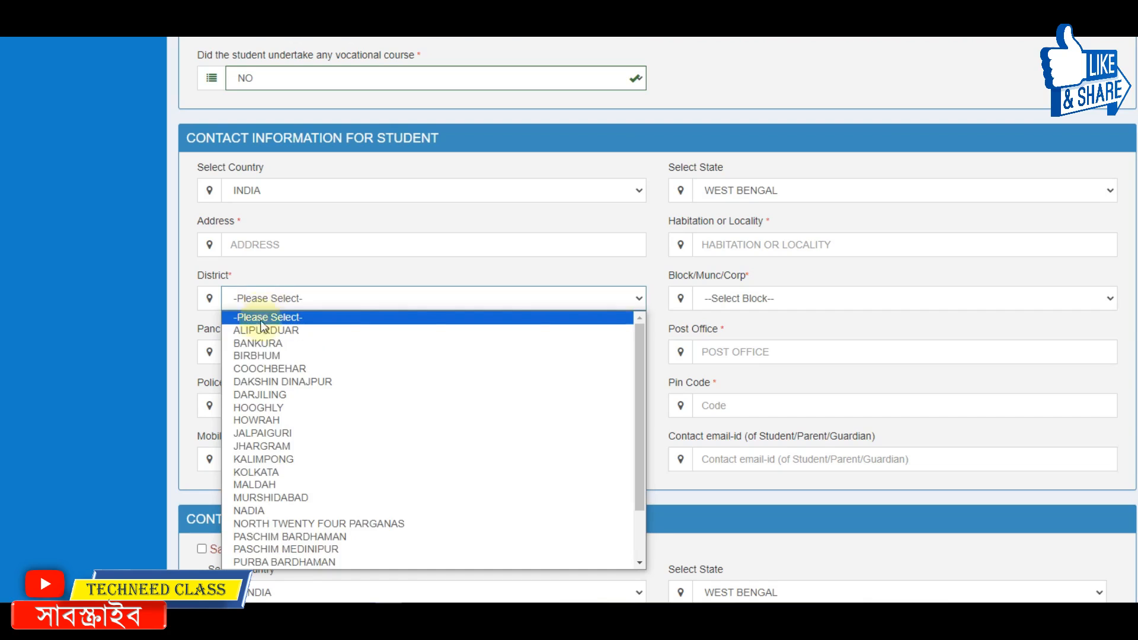
left_click(279, 368)
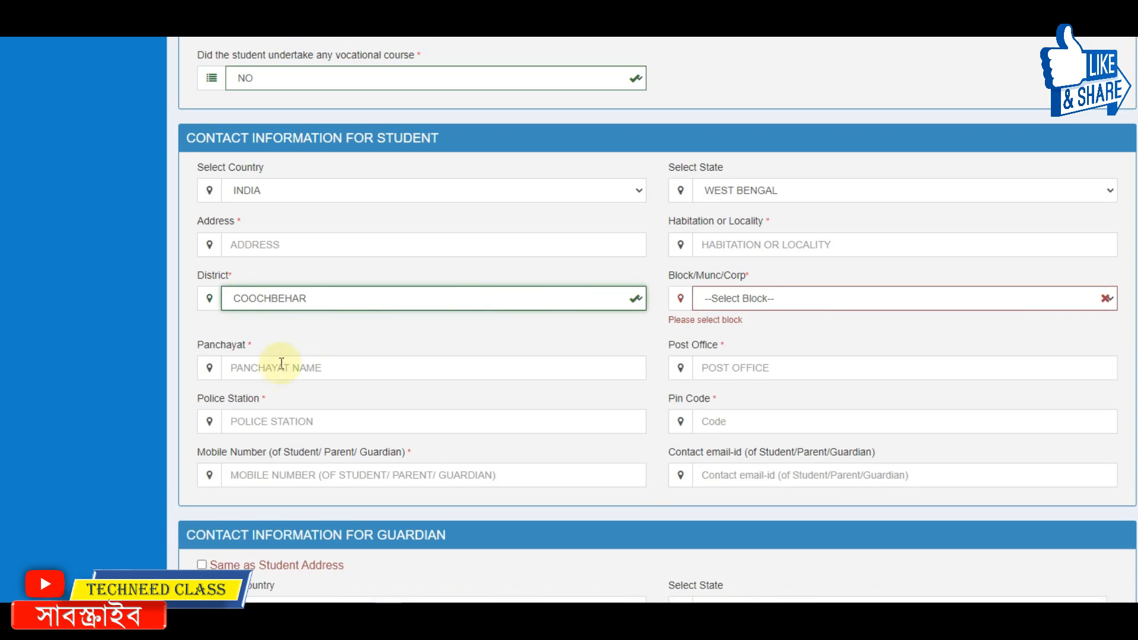
left_click(777, 297)
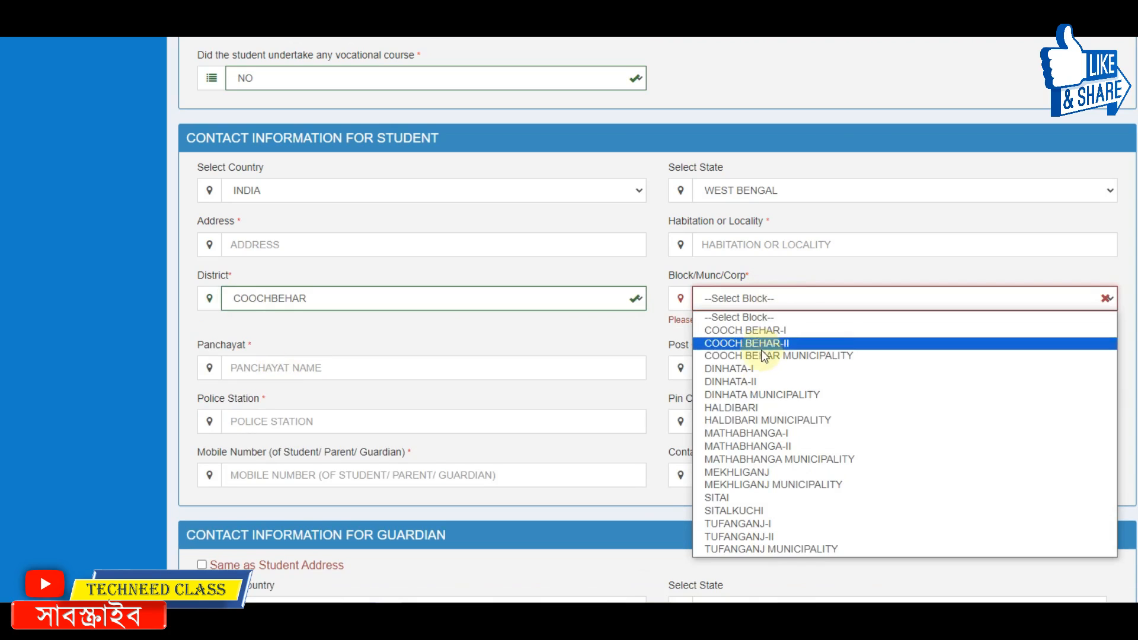
left_click(757, 368)
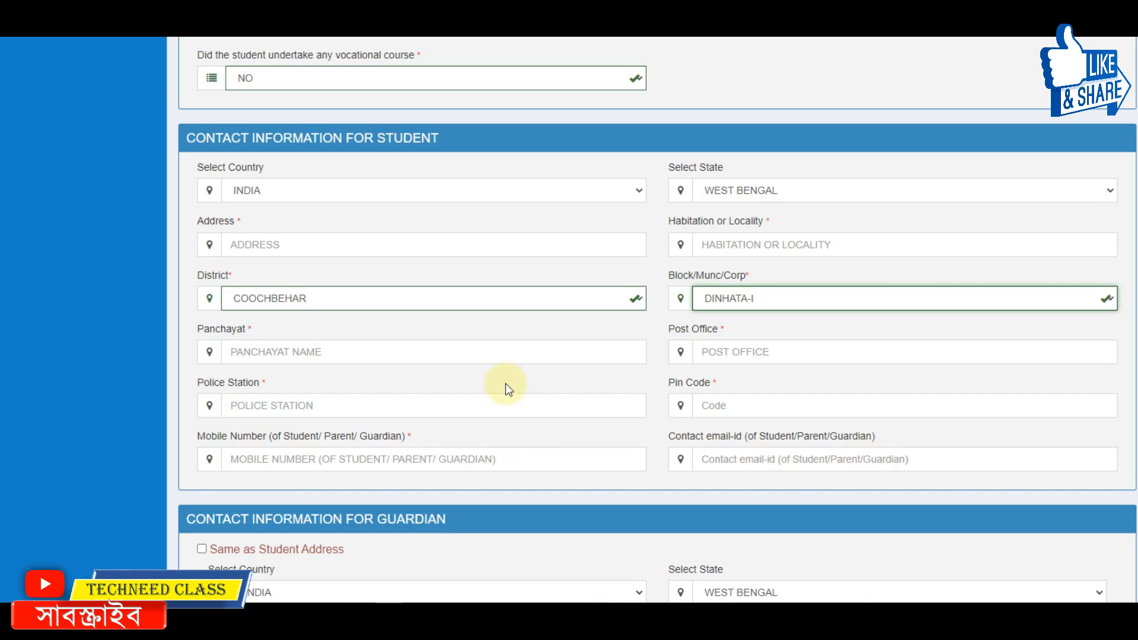
- Set the bank name to BANGIYA GRAMIN VIKASH BANK and the branch to BANGIYA GRAMIN VIKASH BANK (RRBBGB) in the bank details
scroll(506, 246, "down", 5)
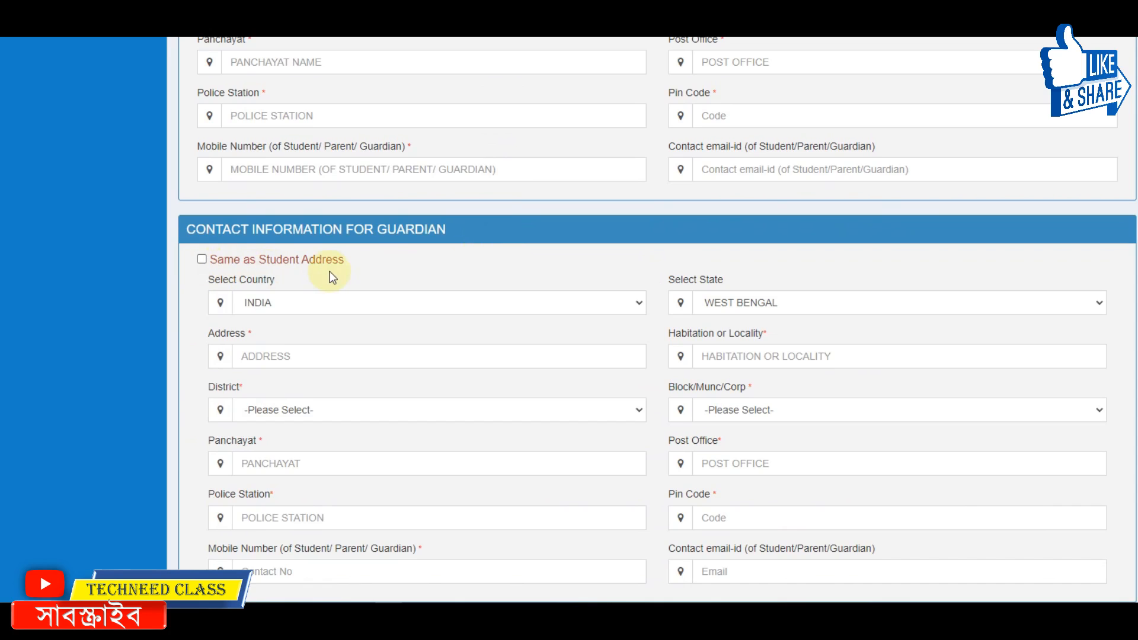
scroll(400, 248, "up", 6)
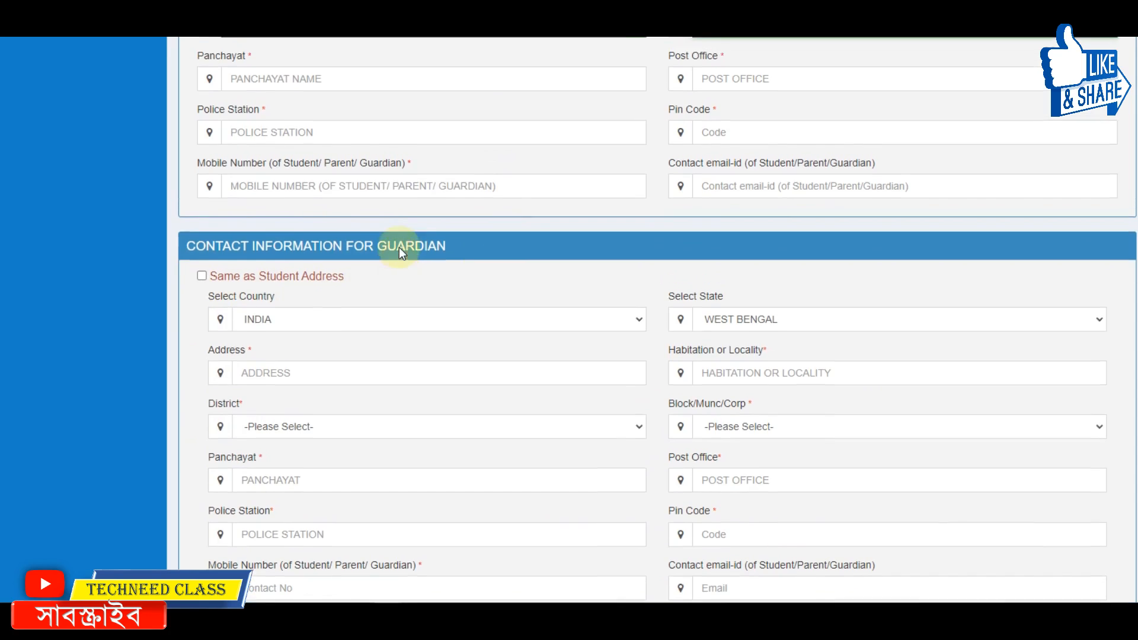
scroll(400, 248, "down", 4)
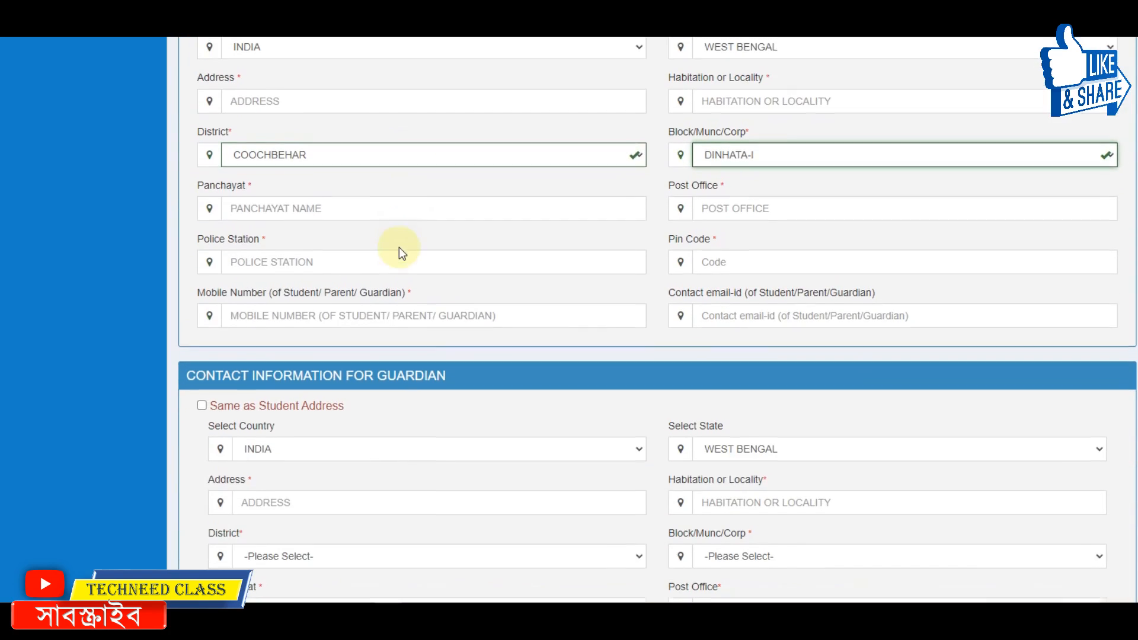
scroll(461, 381, "down", 3)
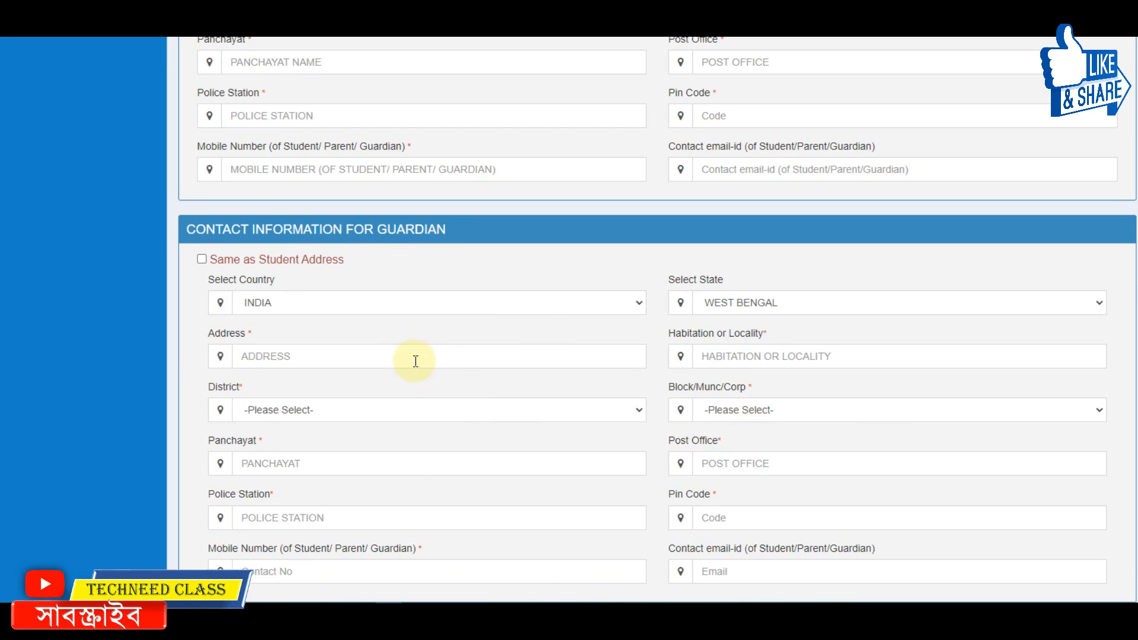
scroll(414, 361, "down", 4)
scroll(287, 325, "down", 3)
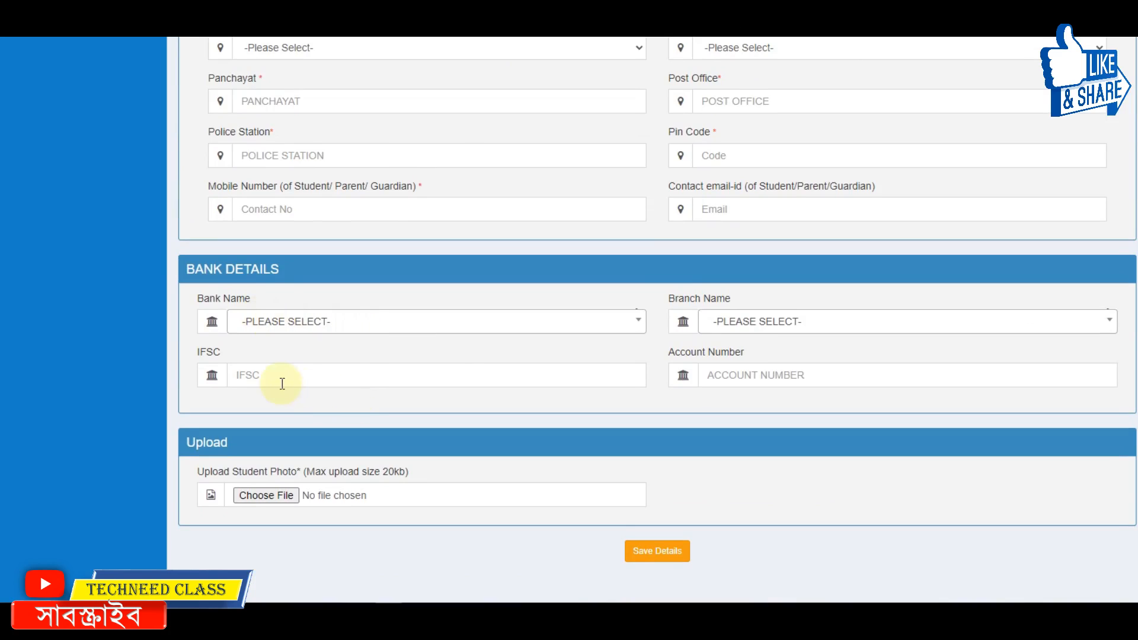
left_click(344, 326)
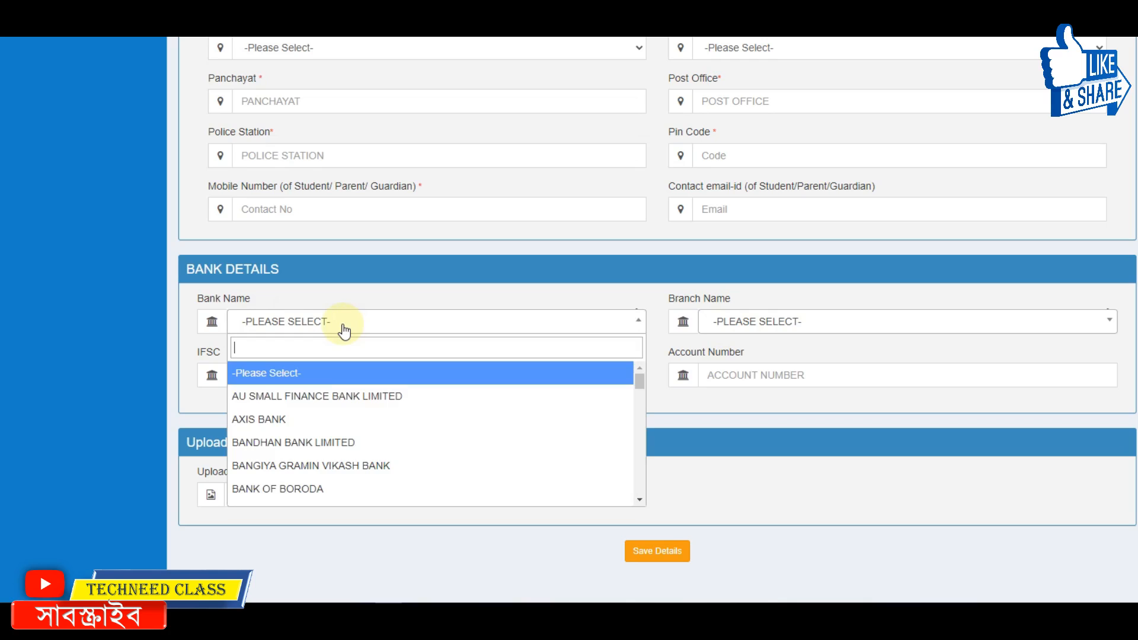
left_click(302, 465)
left_click(777, 323)
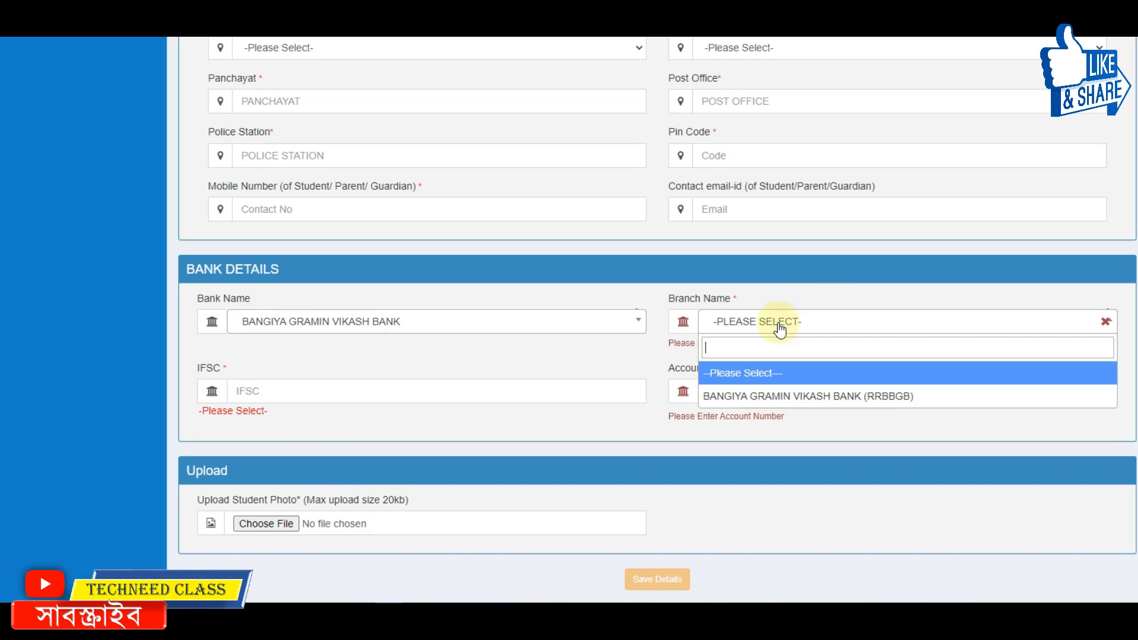
left_click(794, 396)
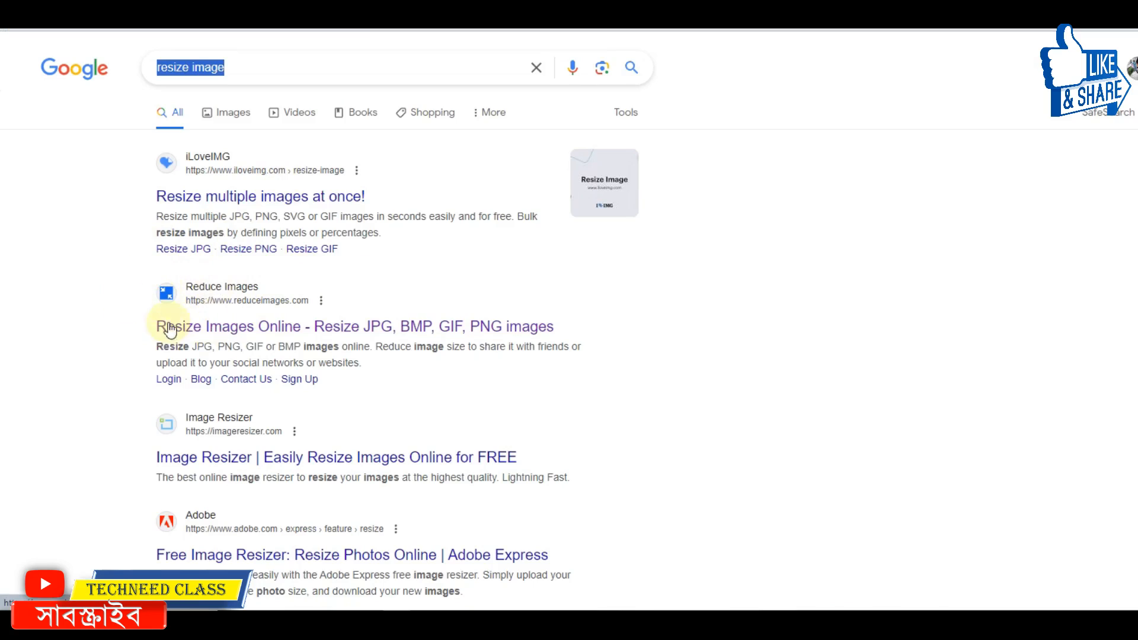
- Open the Reduce Images online resizer from the Google results for "resize image"
left_click(211, 333)
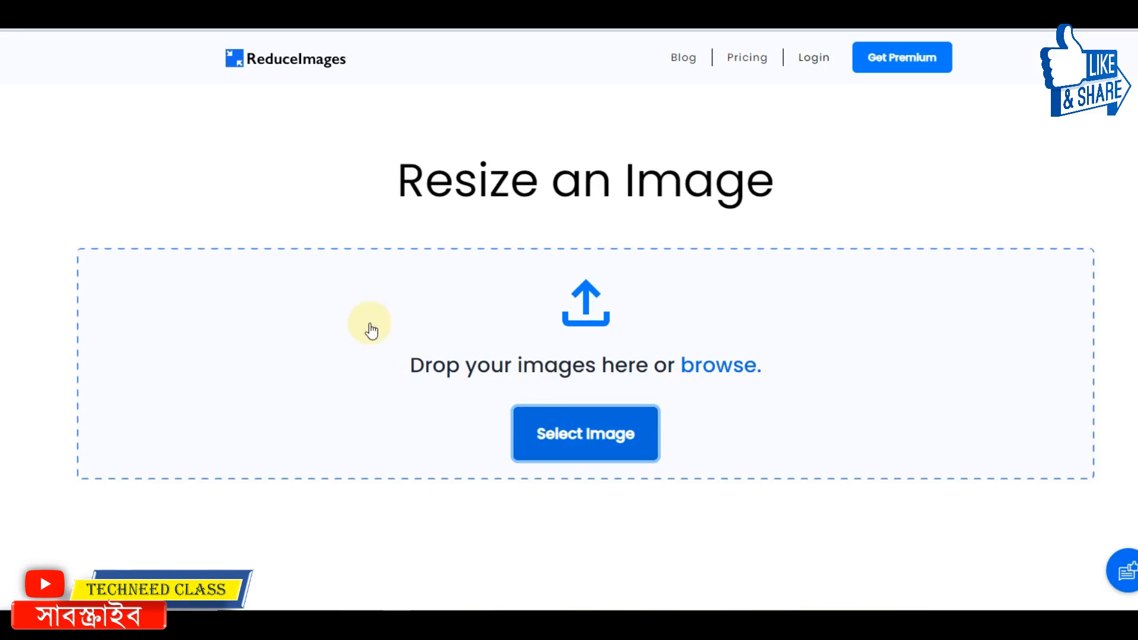